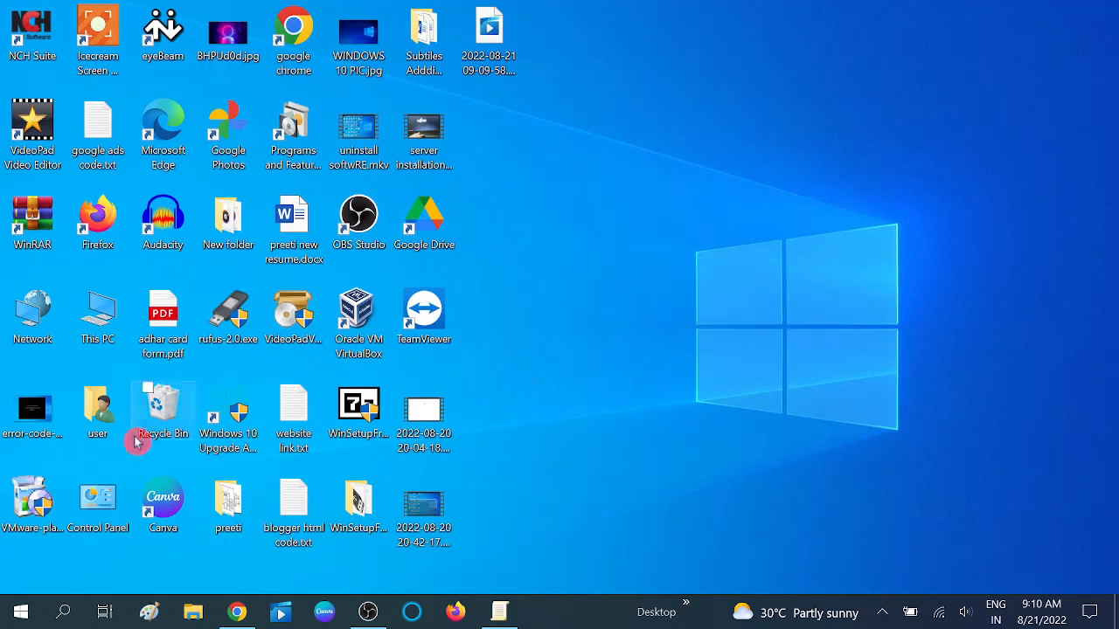
- Open the Background apps page in the Privacy section of Windows Settings
left_click(26, 611)
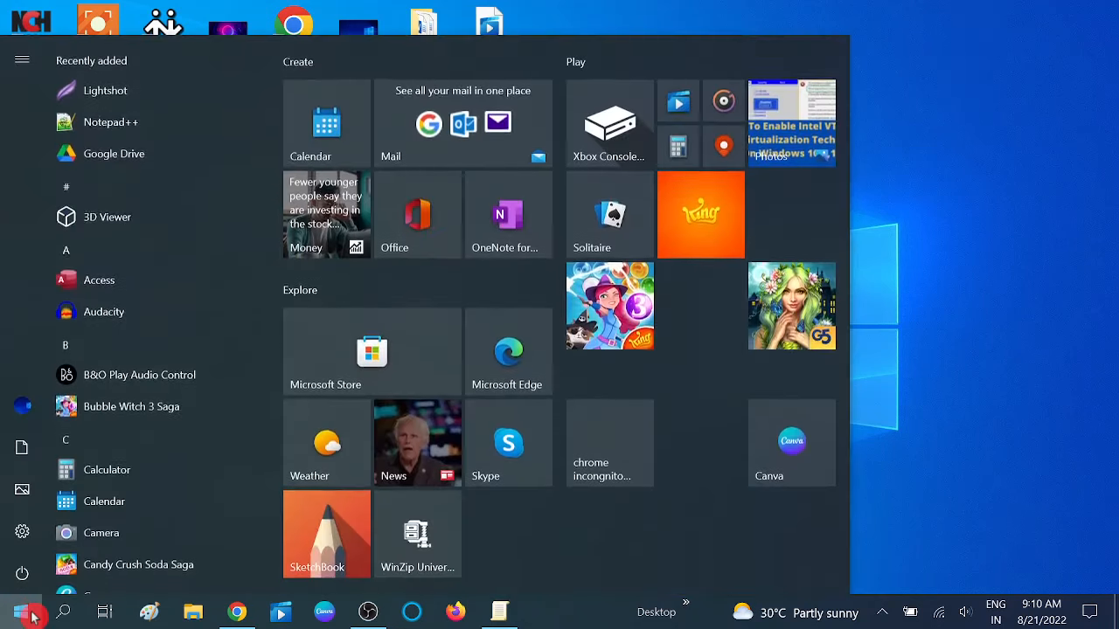
mouse_move(20, 533)
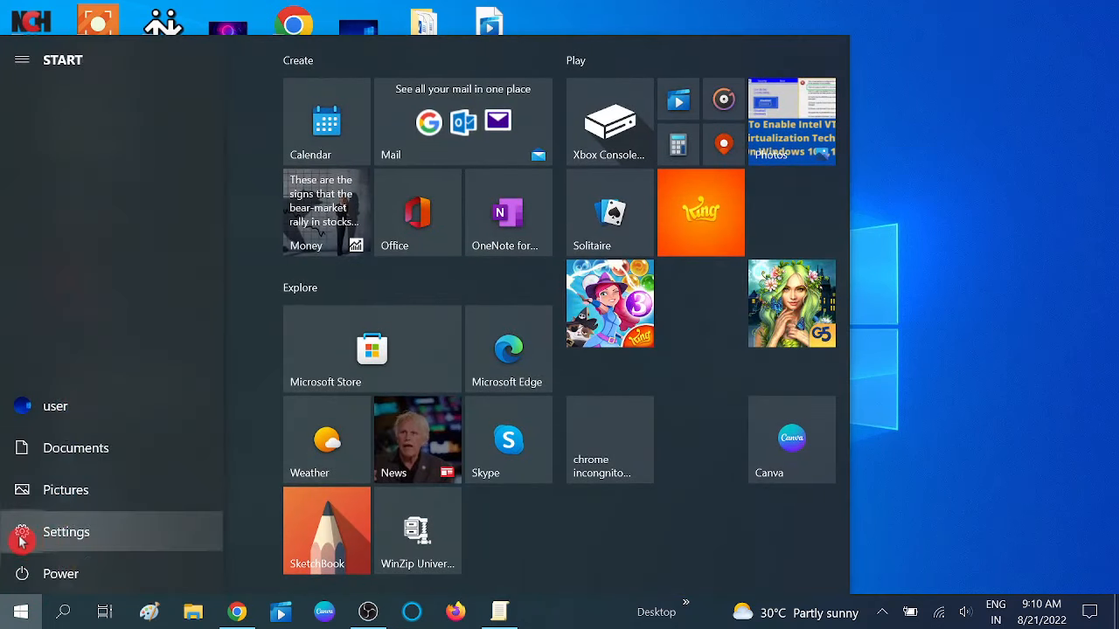
left_click(67, 535)
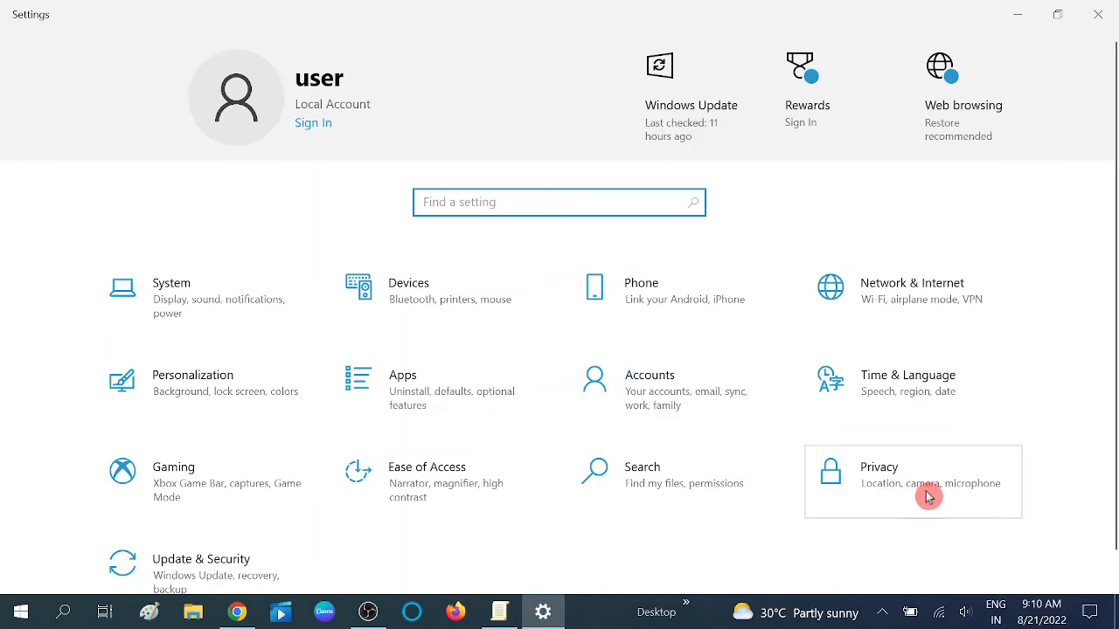
left_click(910, 491)
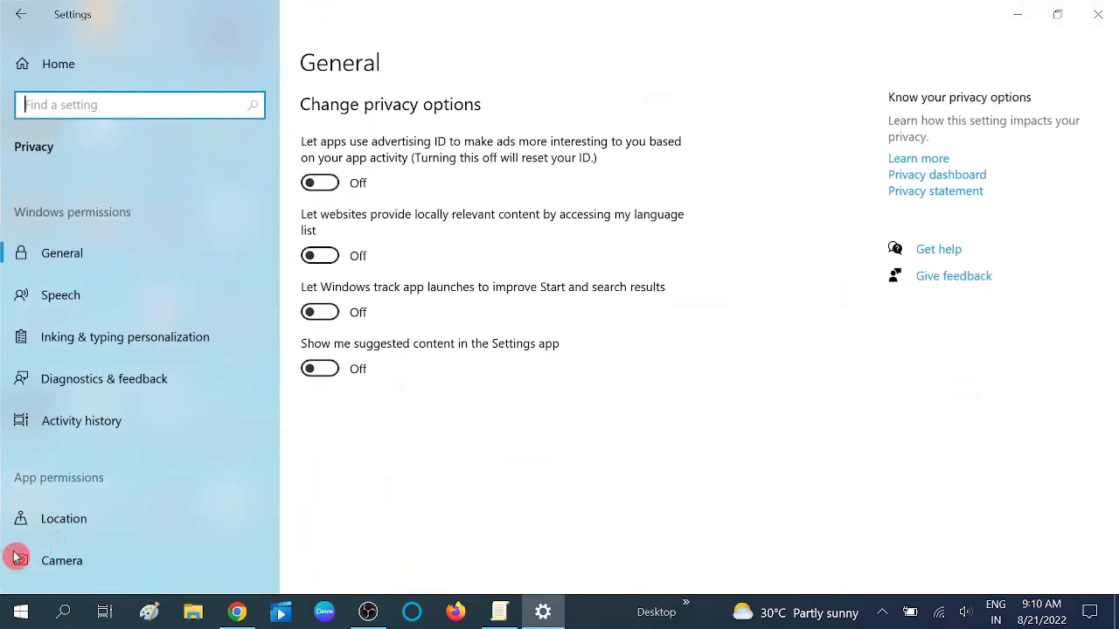
scroll(193, 412, "down", 5)
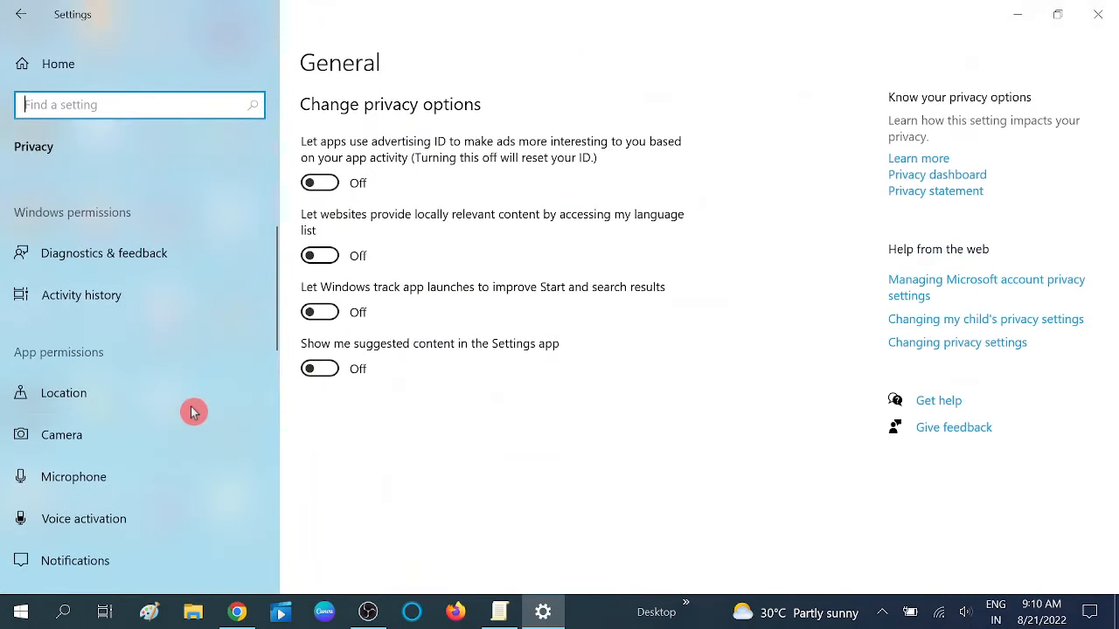
scroll(193, 415, "down", 10)
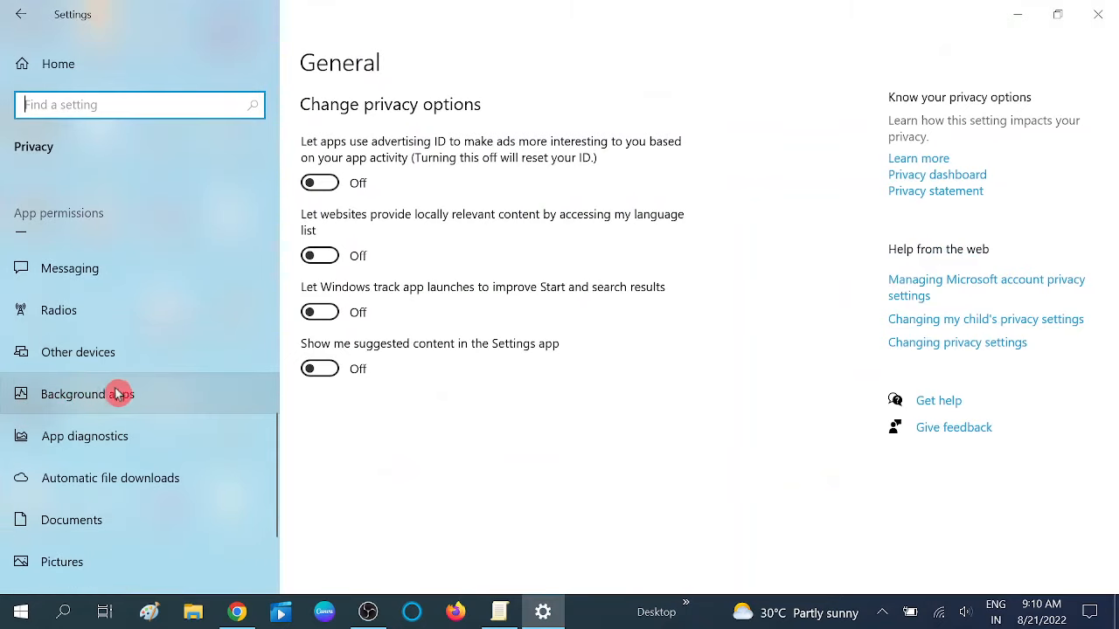
left_click(107, 397)
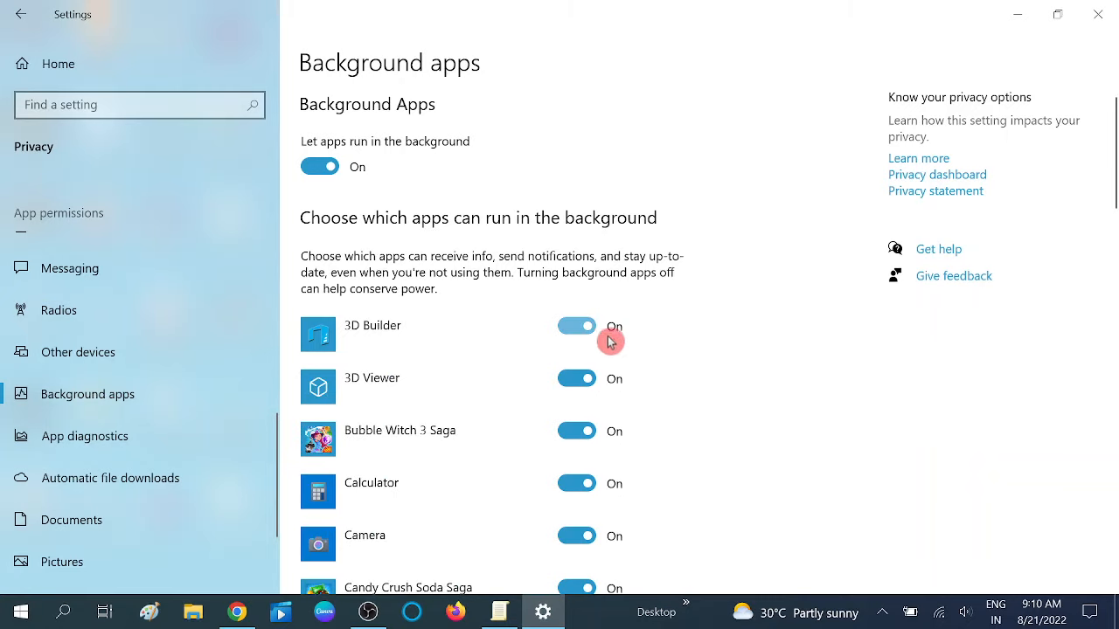
- Turn off background running for 3D Builder, 3D Viewer, Bubble Witch 3 Saga, Calculator and Camera
scroll(599, 419, "down", 3)
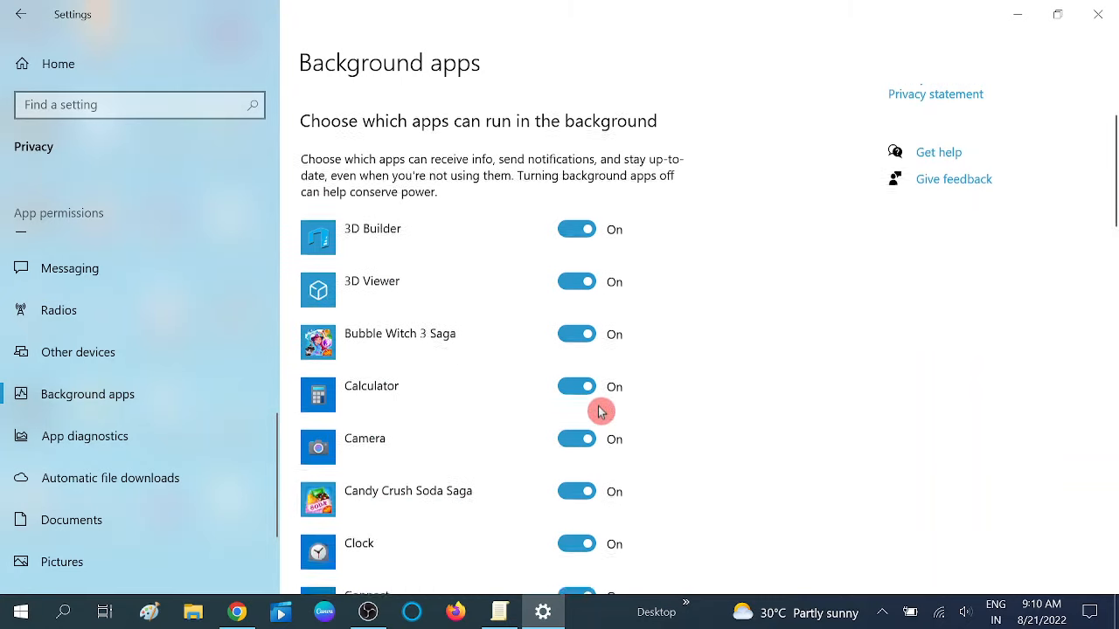
scroll(592, 402, "up", 3)
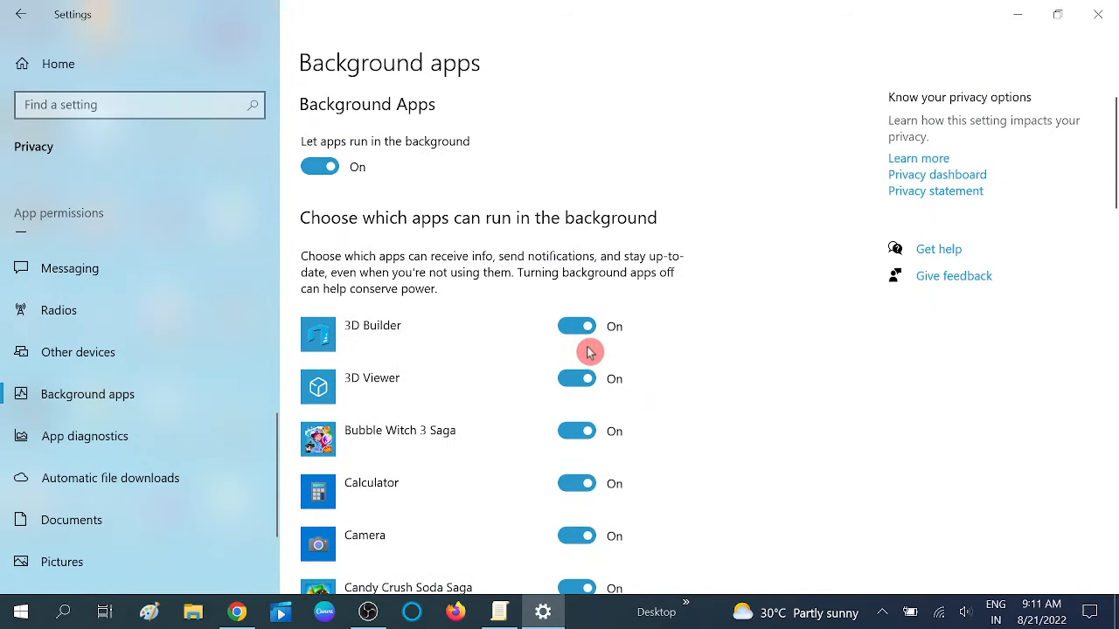
left_click(581, 333)
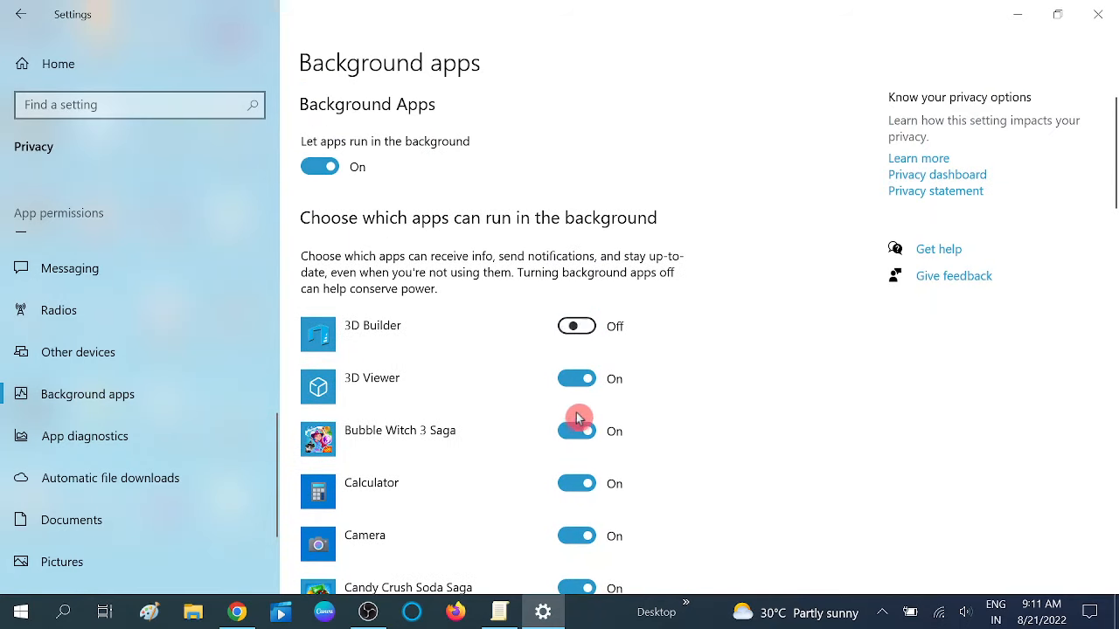
left_click(576, 382)
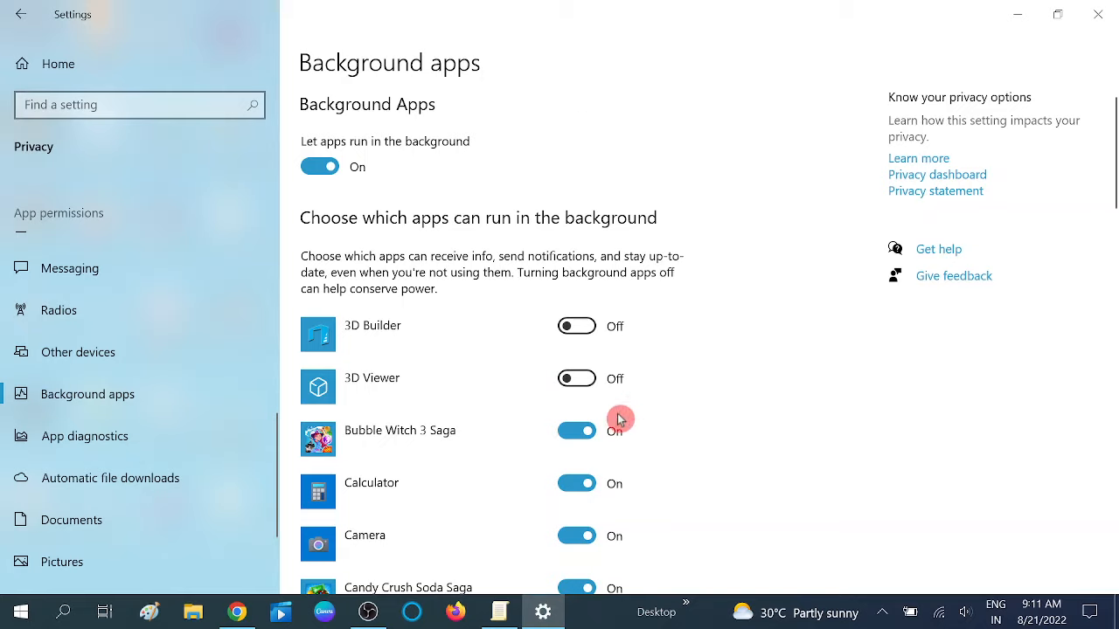
scroll(612, 411, "down", 2)
left_click(577, 255)
left_click(586, 310)
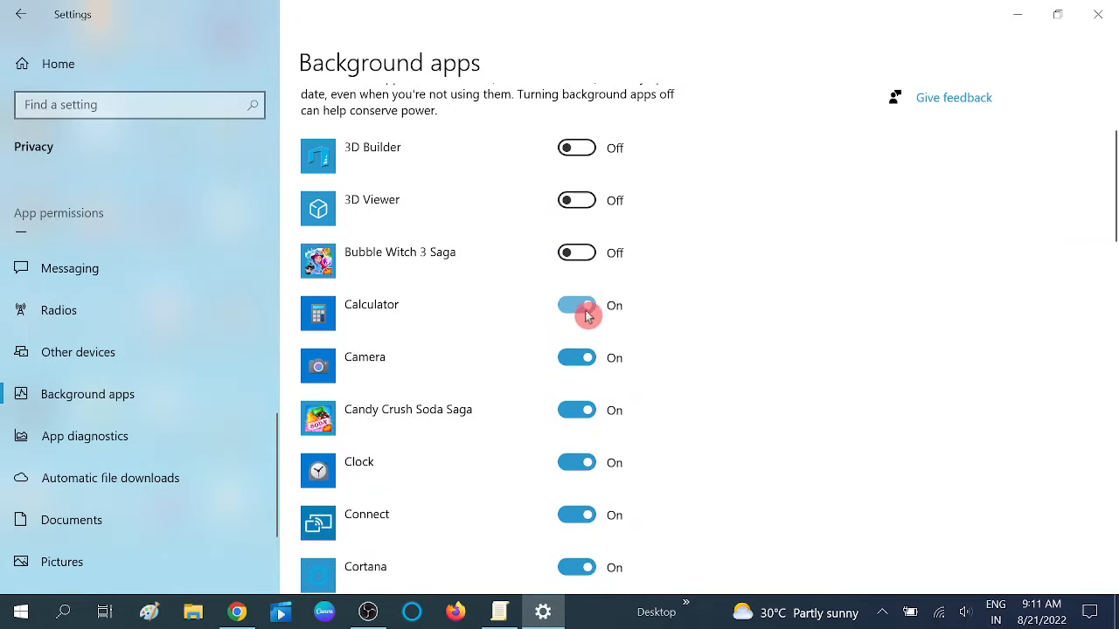
left_click(586, 364)
- Turn off background running for every listed app from Candy Crush Soda Saga through Groove Music
scroll(604, 413, "down", 1)
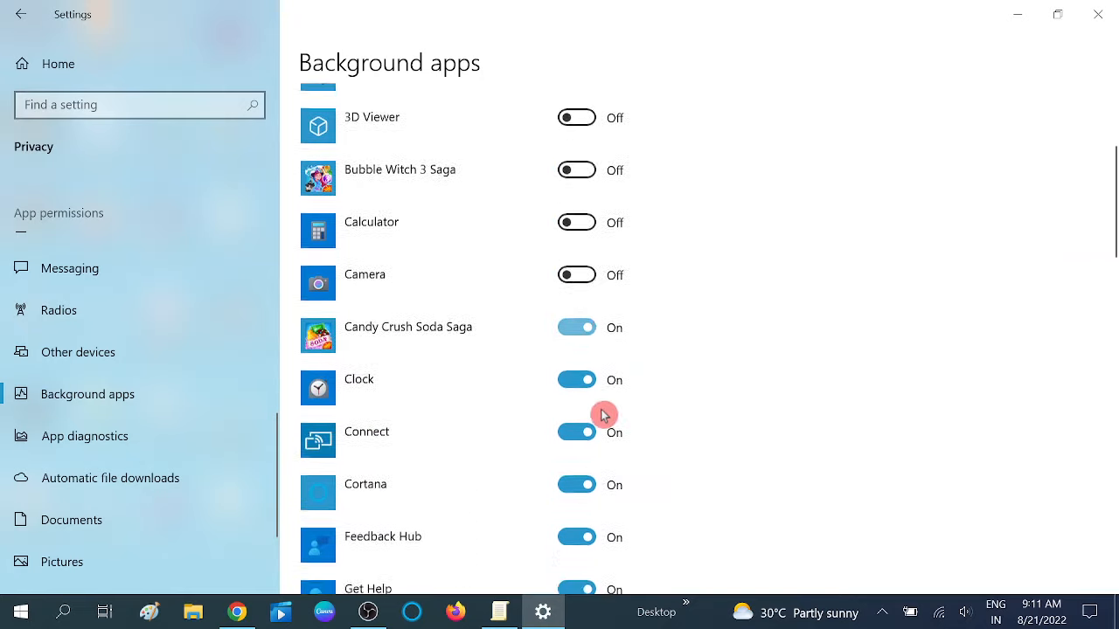
left_click(586, 437)
scroll(568, 393, "down", 2)
left_click(576, 303)
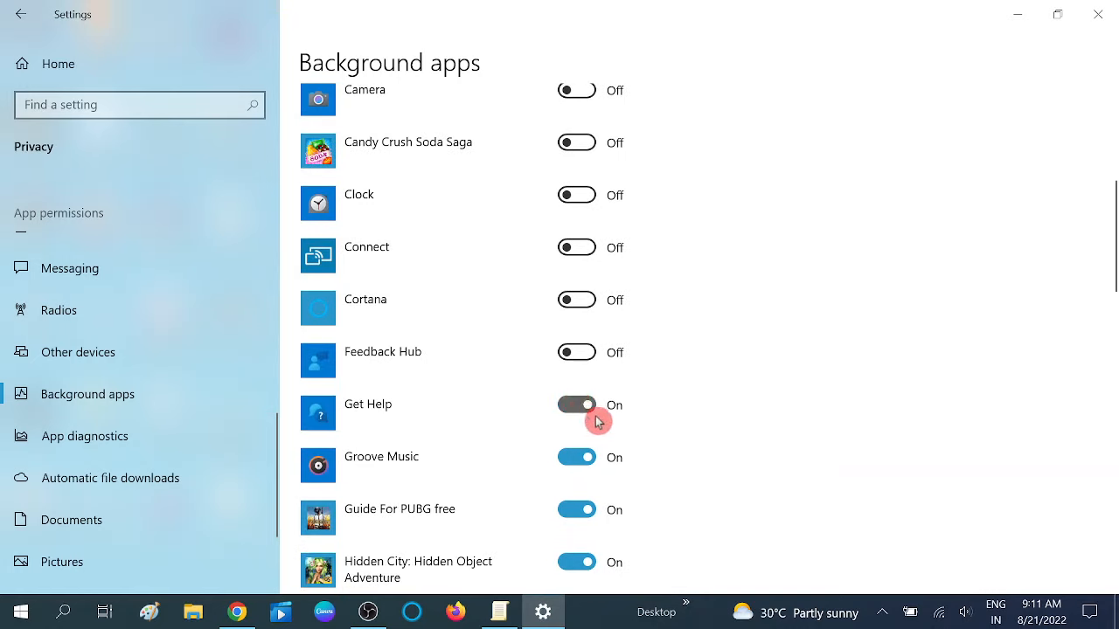
left_click(589, 419)
- Turn off background running for Guide For PUBG free, Hidden City, Intel Graphics Command Center, Mail and Calendar, and Maps
scroll(601, 420, "down", 2)
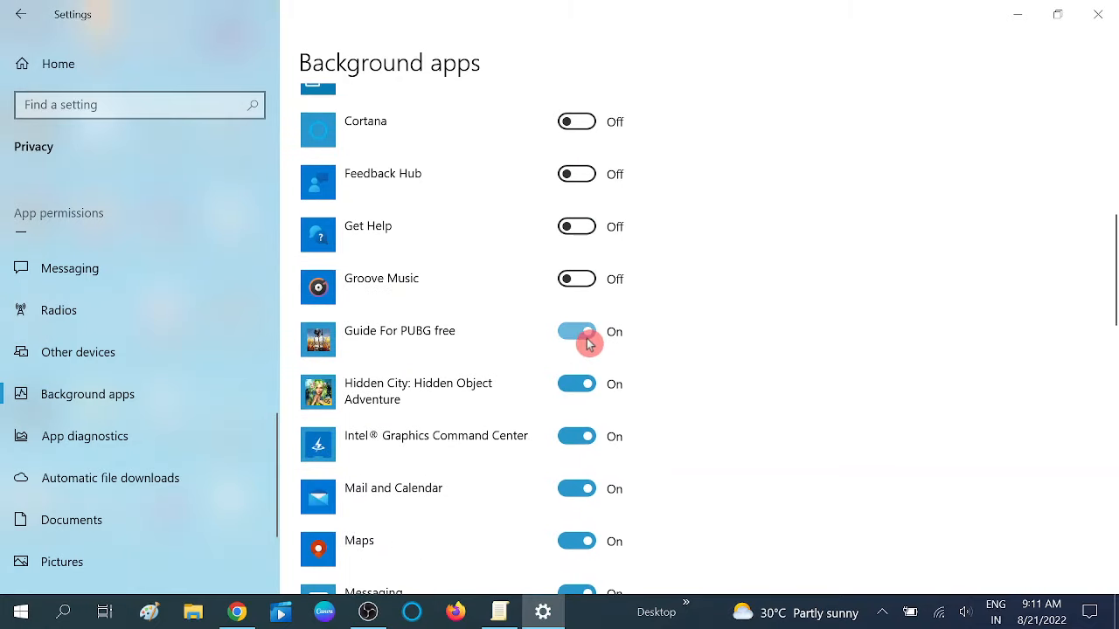
left_click(577, 392)
scroll(603, 437, "down", 2)
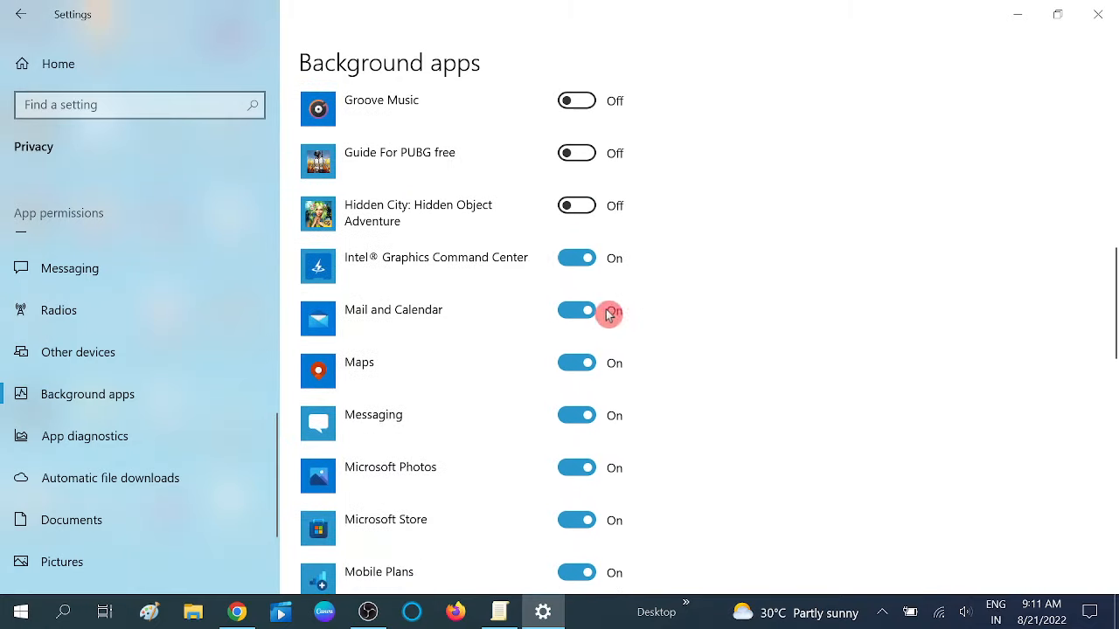
left_click(577, 260)
left_click(580, 325)
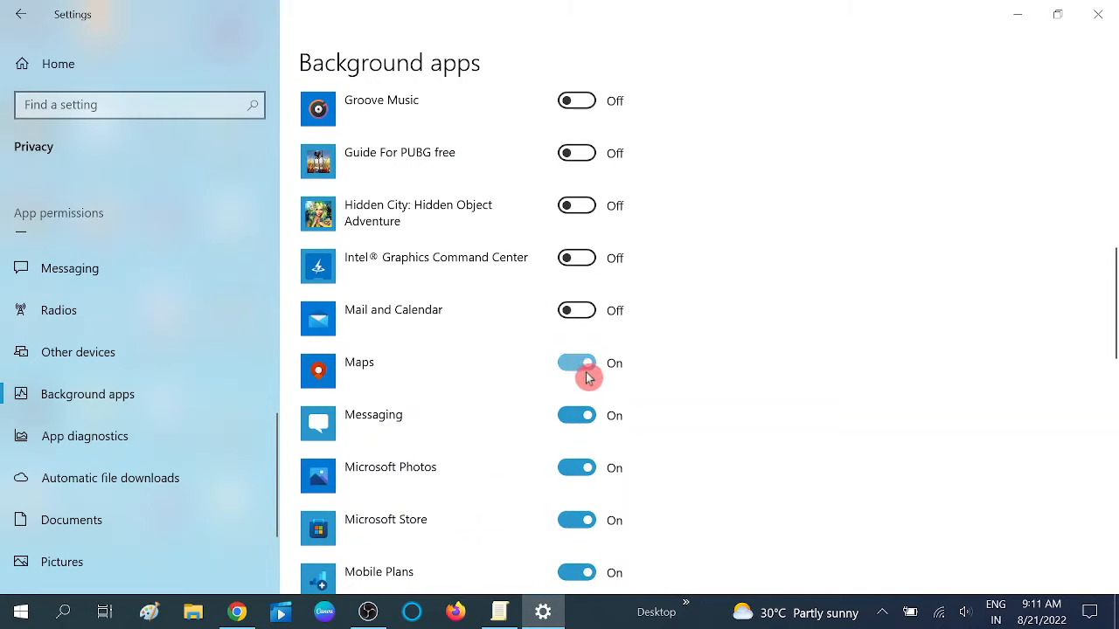
left_click(579, 365)
- Turn off background running for the listed apps from Messaging down to Paint 3D, including Microsoft Photos, Microsoft Store and Mobile Plans
scroll(584, 411, "down", 2)
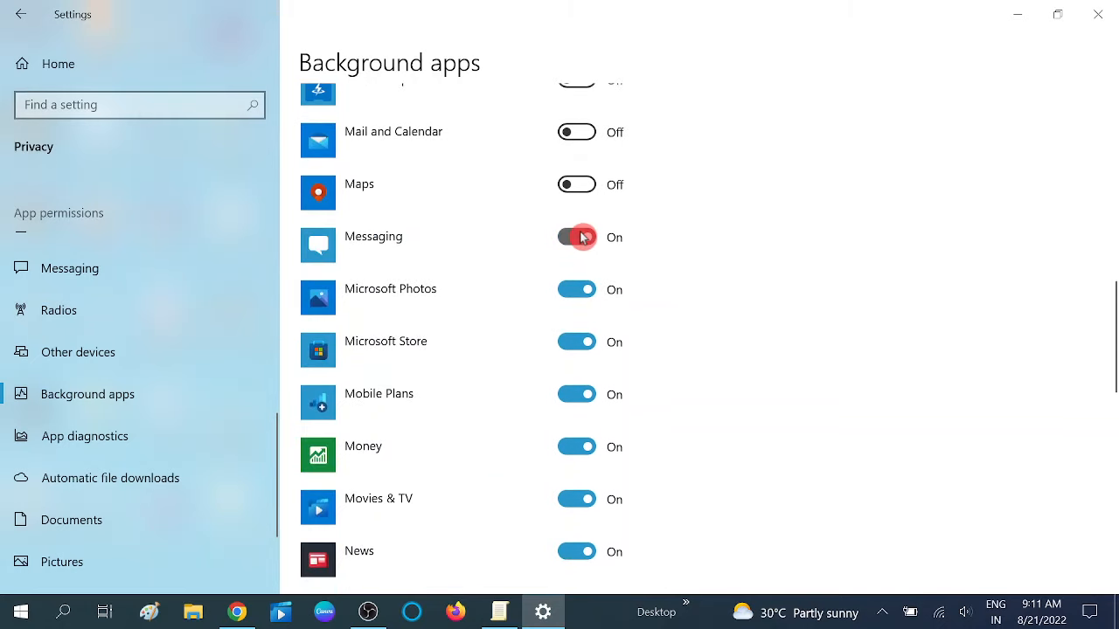
left_click(581, 237)
left_click(580, 298)
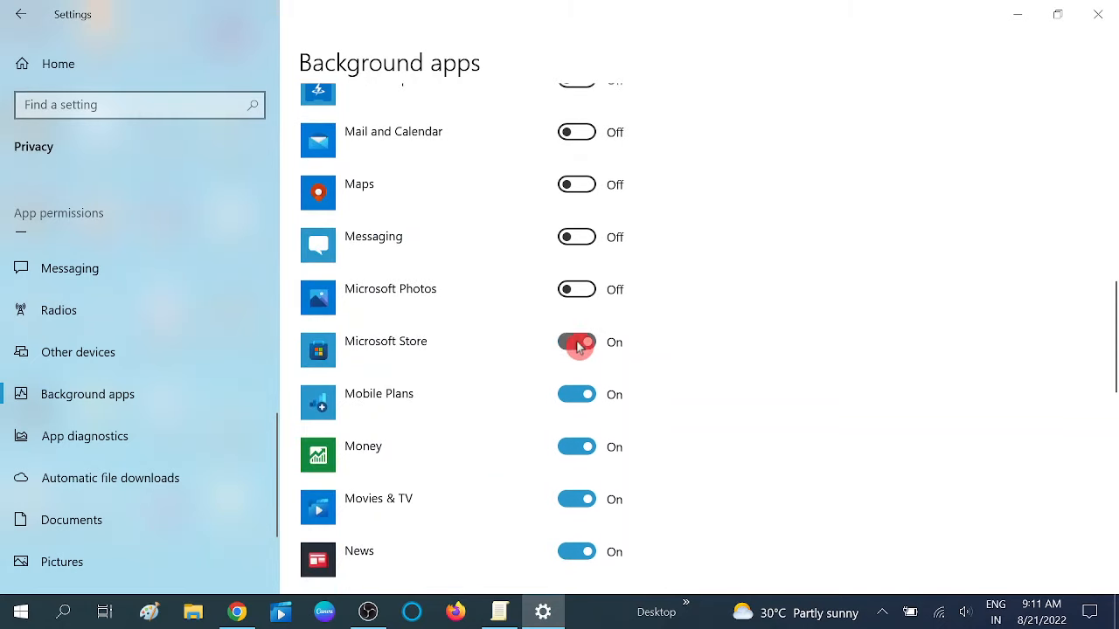
left_click(577, 344)
left_click(577, 397)
scroll(586, 395, "down", 2)
left_click(574, 270)
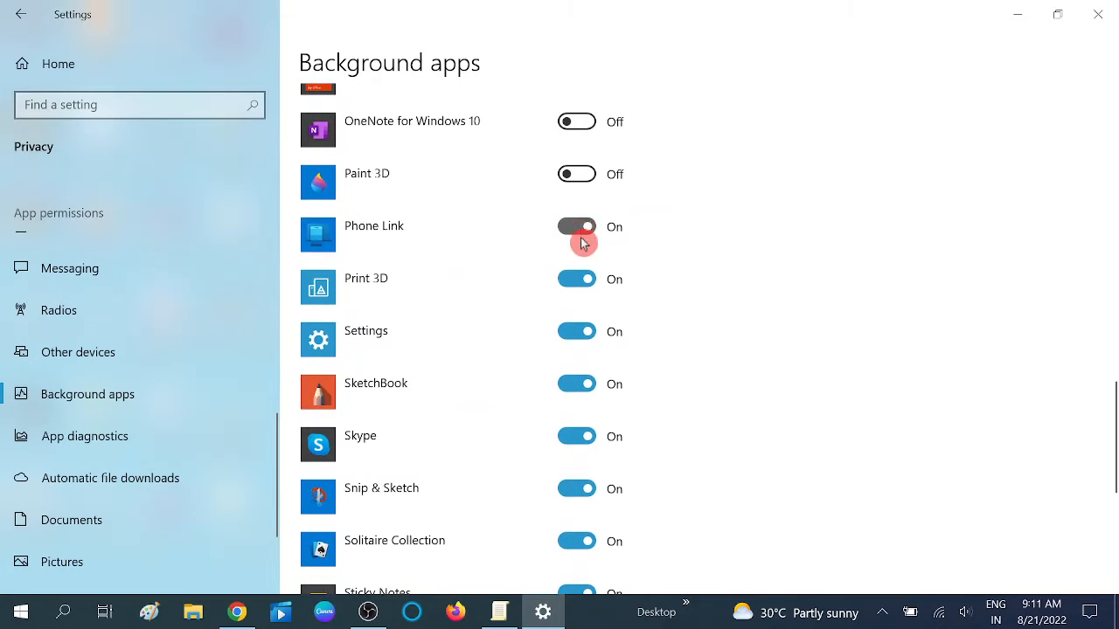
- Turn off background running for Phone Link, Print 3D, Settings, SketchBook and Snip & Sketch
left_click(582, 236)
left_click(580, 279)
left_click(582, 336)
left_click(574, 389)
scroll(574, 395, "down", 3)
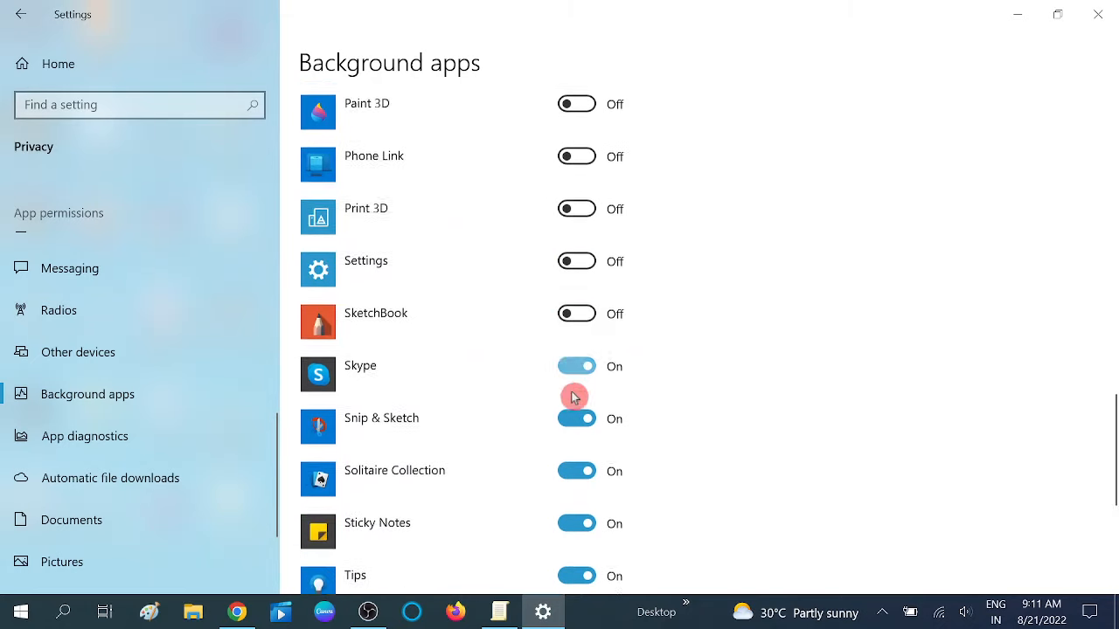
left_click(584, 235)
scroll(581, 240, "up", 1)
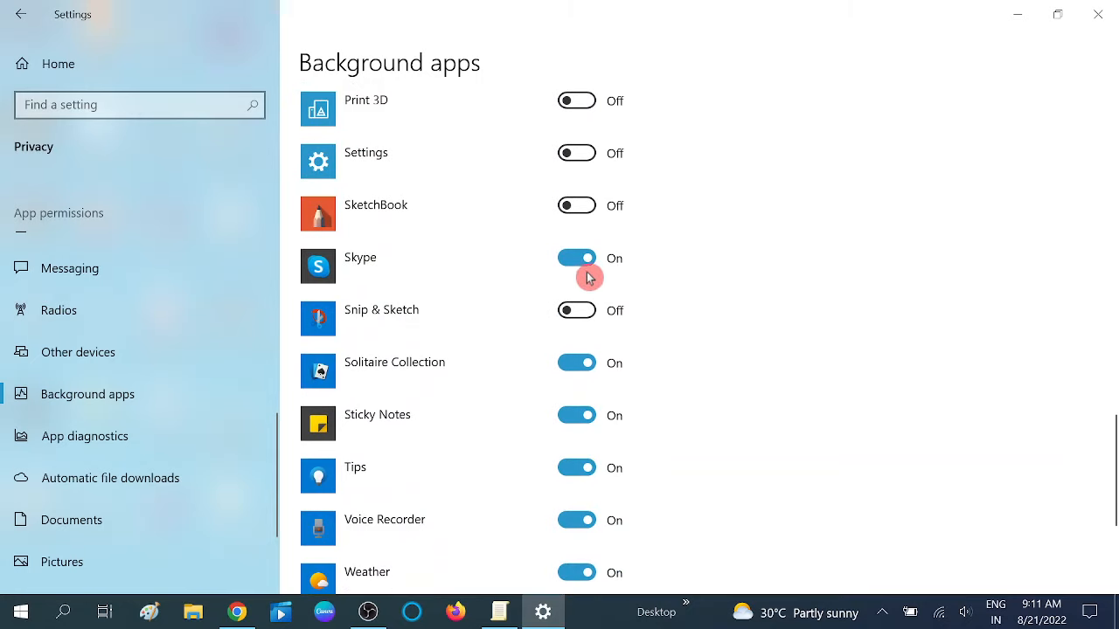
- Turn off background running for Solitaire Collection, Sticky Notes and Tips
scroll(504, 305, "down", 2)
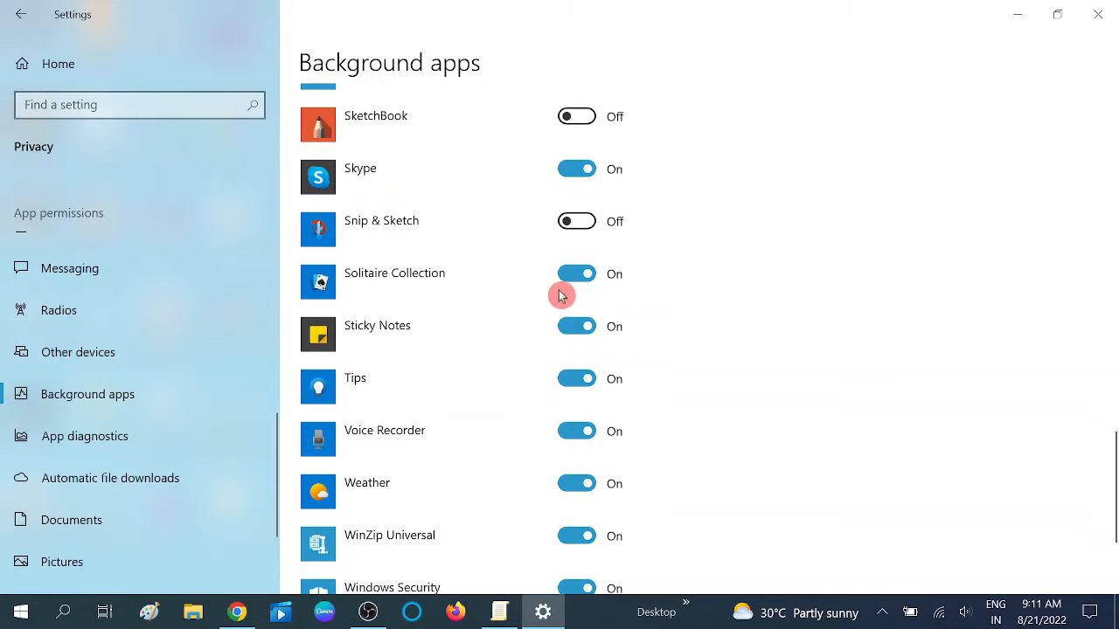
left_click(580, 297)
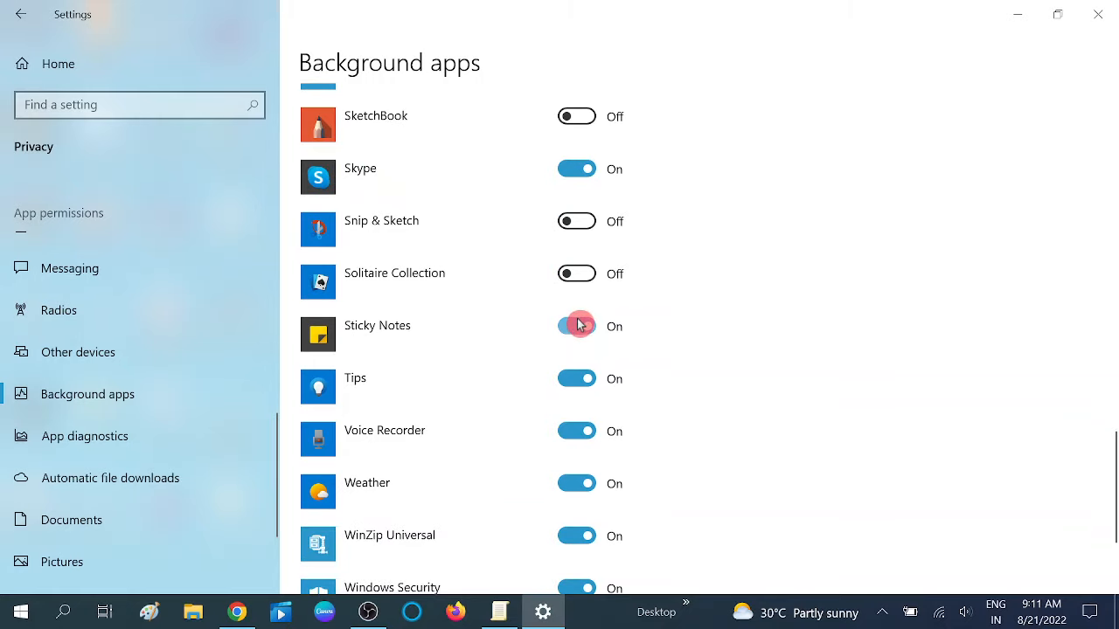
left_click(575, 378)
scroll(570, 375, "down", 3)
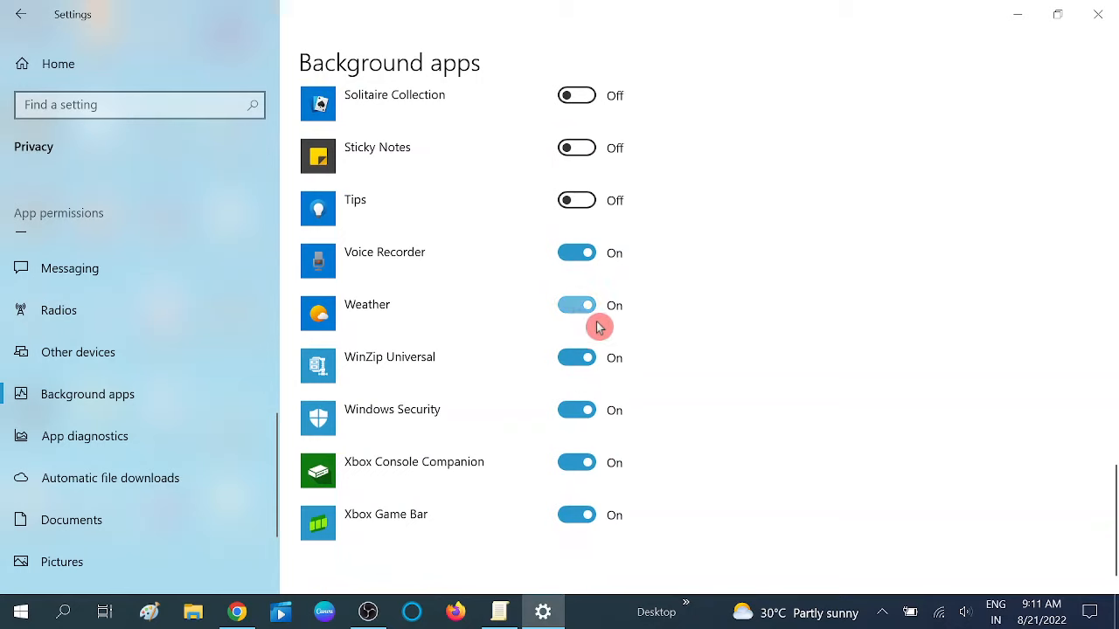
- Turn off background running for Weather, WinZip Universal and Xbox Console Companion, switching Windows Security off and back on
left_click(582, 311)
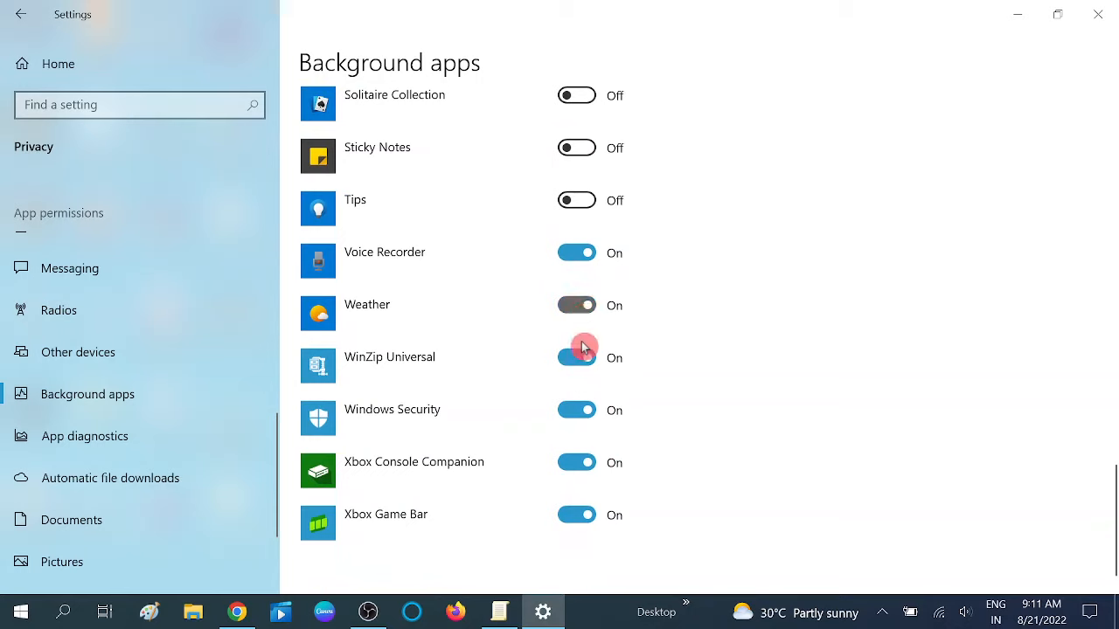
left_click(579, 360)
left_click(583, 418)
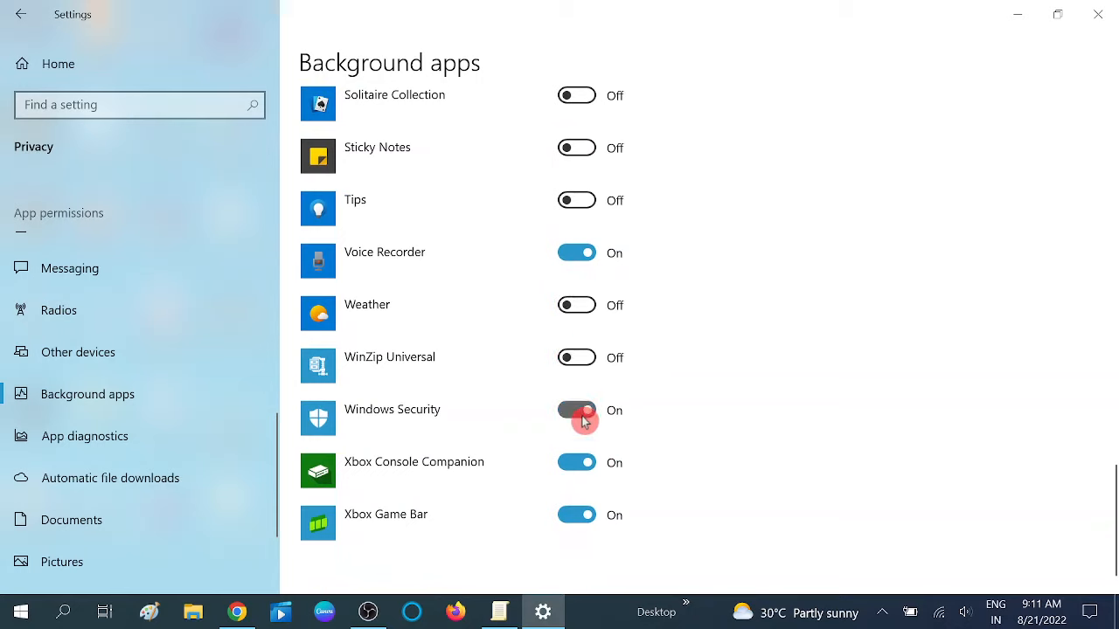
left_click(582, 409)
scroll(587, 439, "down", 1)
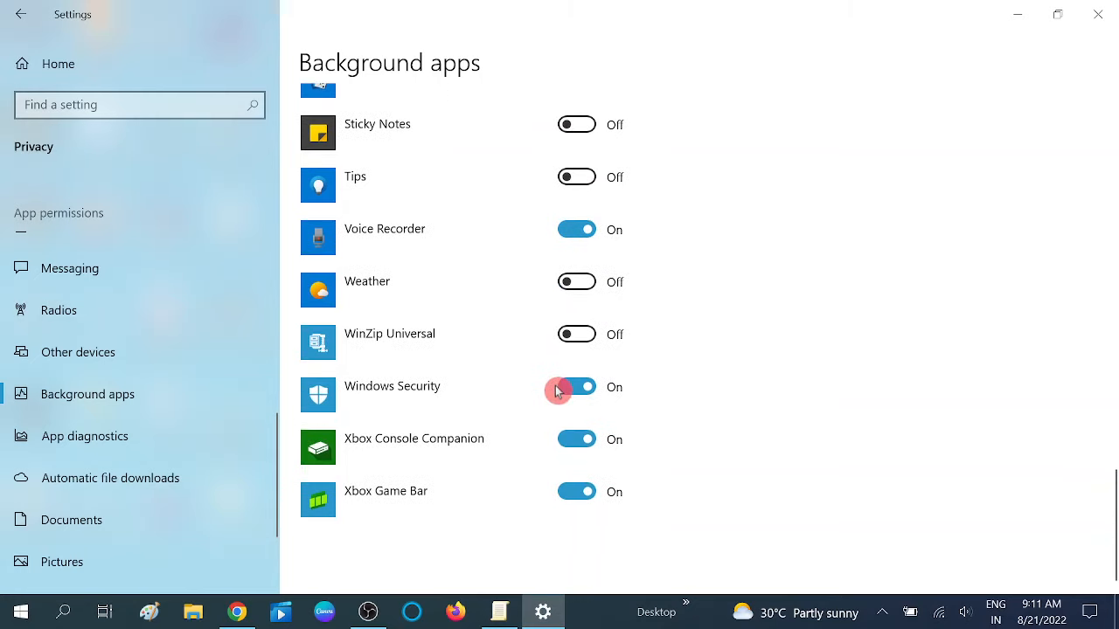
left_click(576, 450)
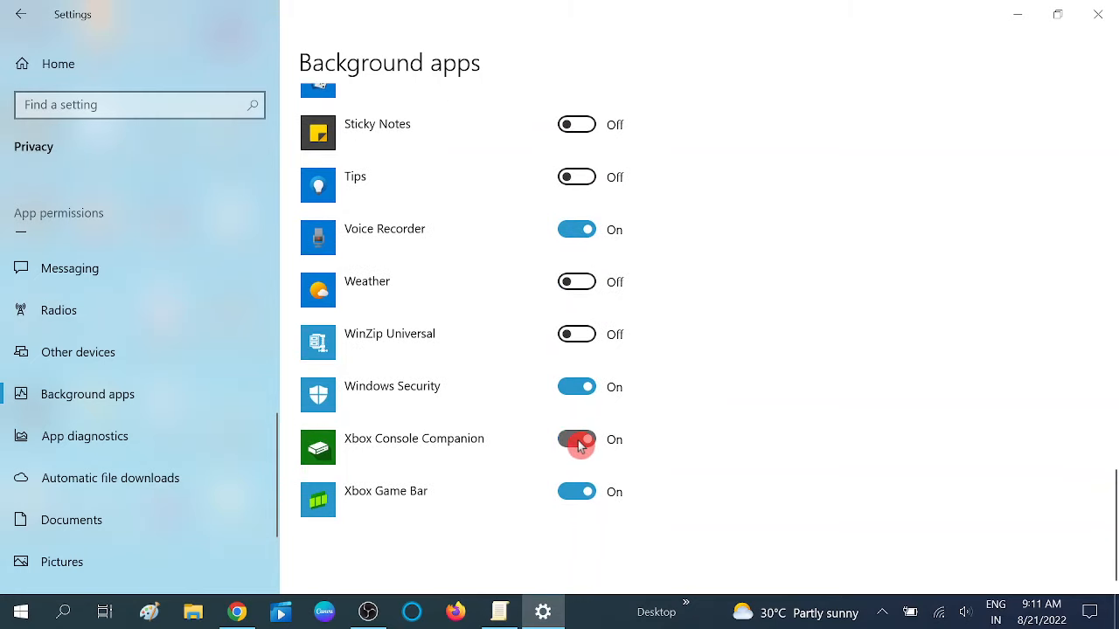
- Close the Settings window and open Task Manager
scroll(519, 362, "up", 10)
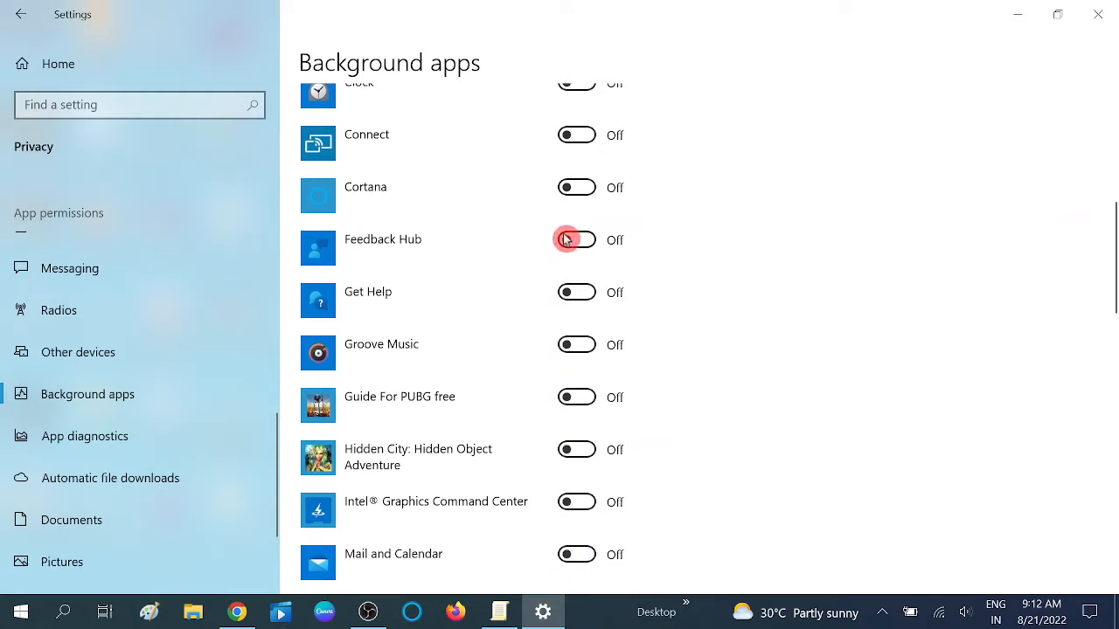
scroll(566, 239, "up", 6)
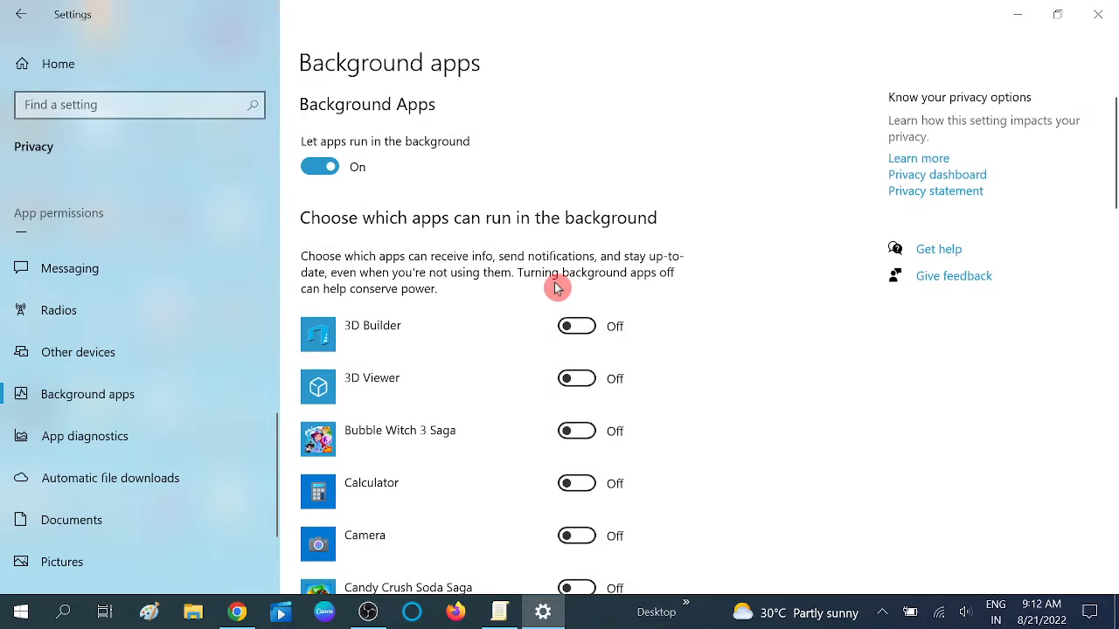
scroll(537, 271, "down", 5)
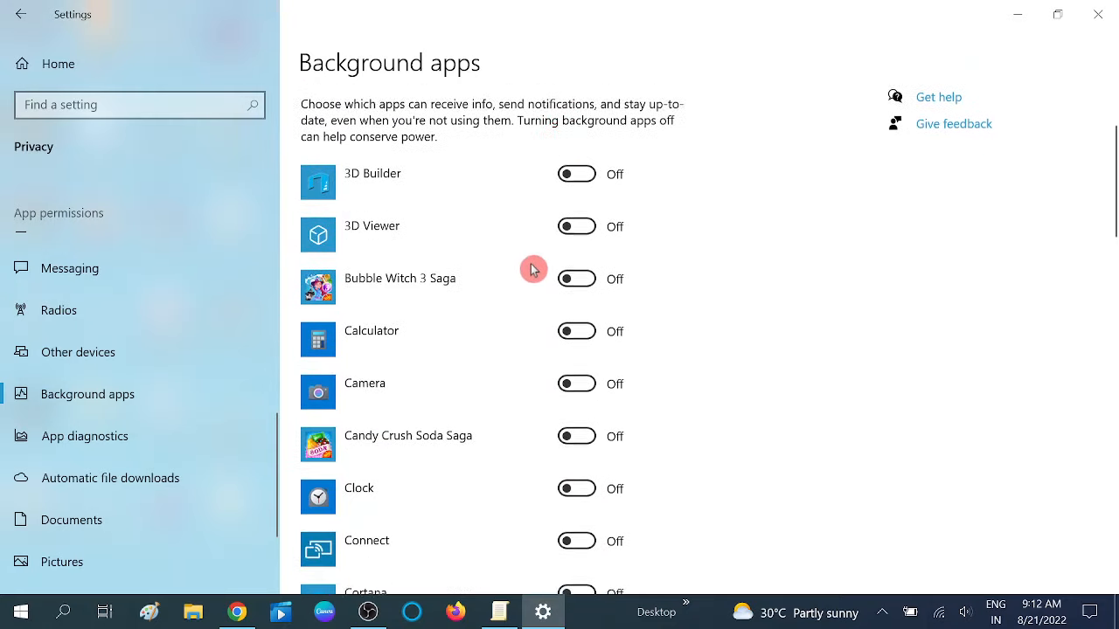
left_click(1099, 12)
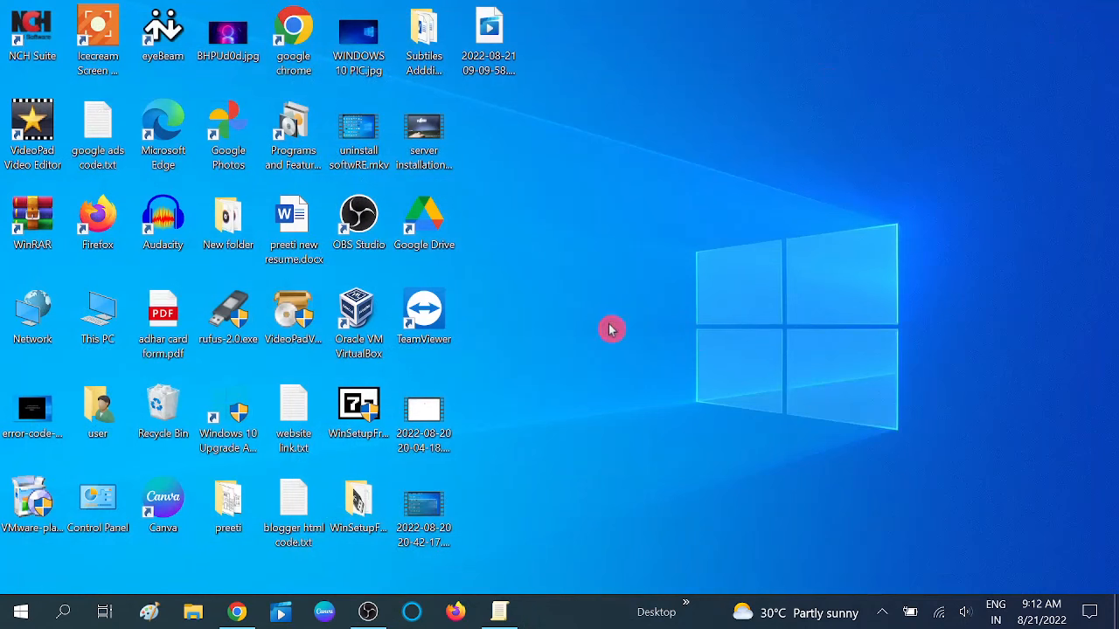
right_click(603, 618)
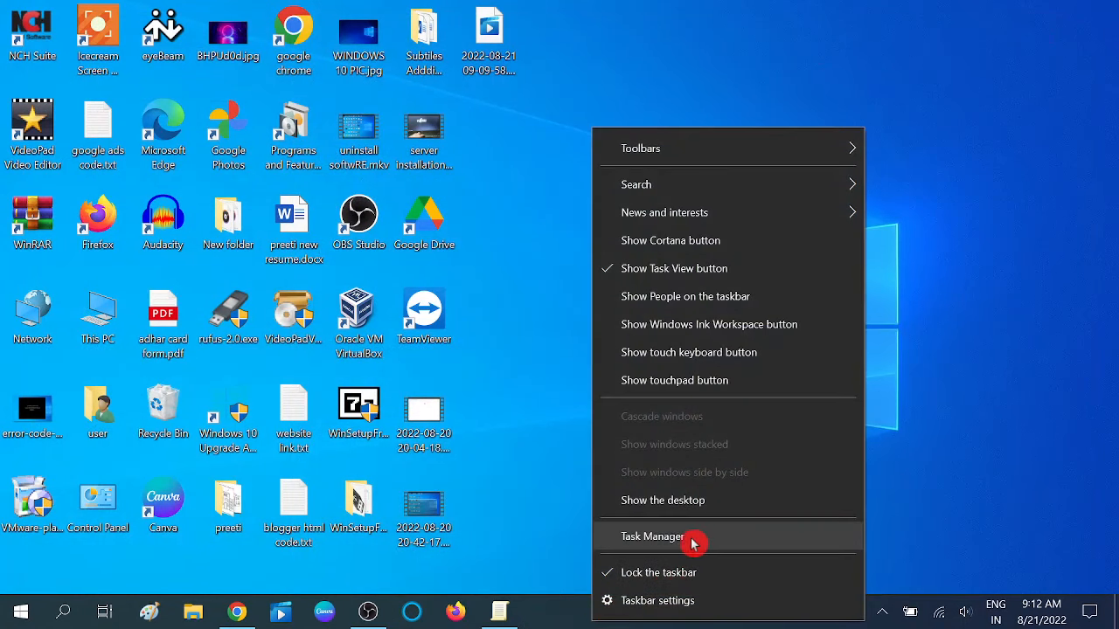
left_click(692, 539)
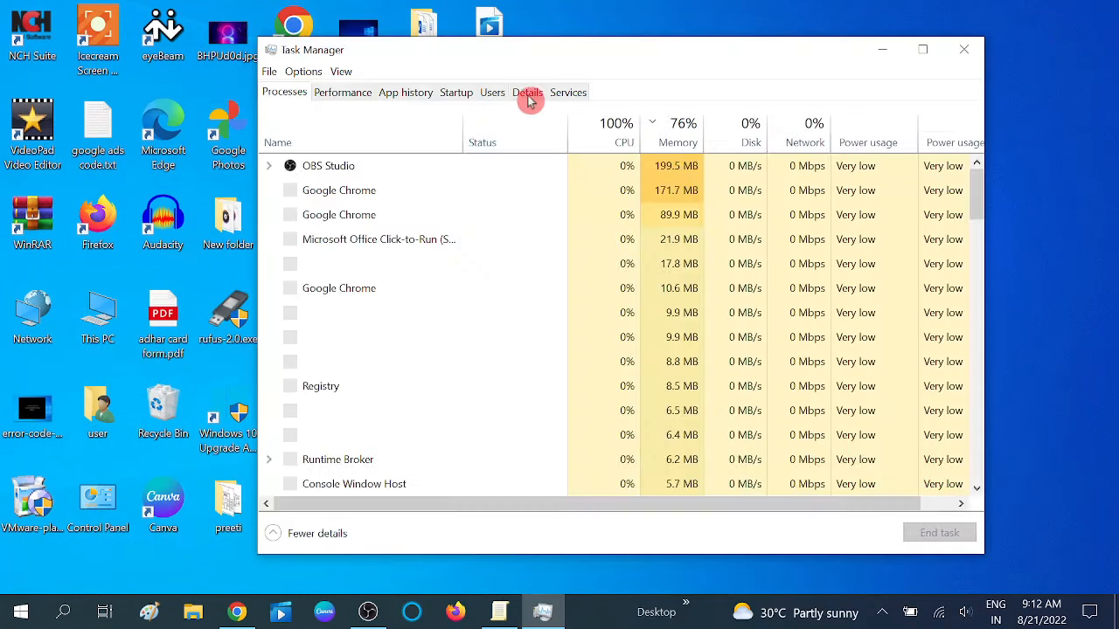
- Disable Canva in the list of apps that start with Windows
left_click(456, 95)
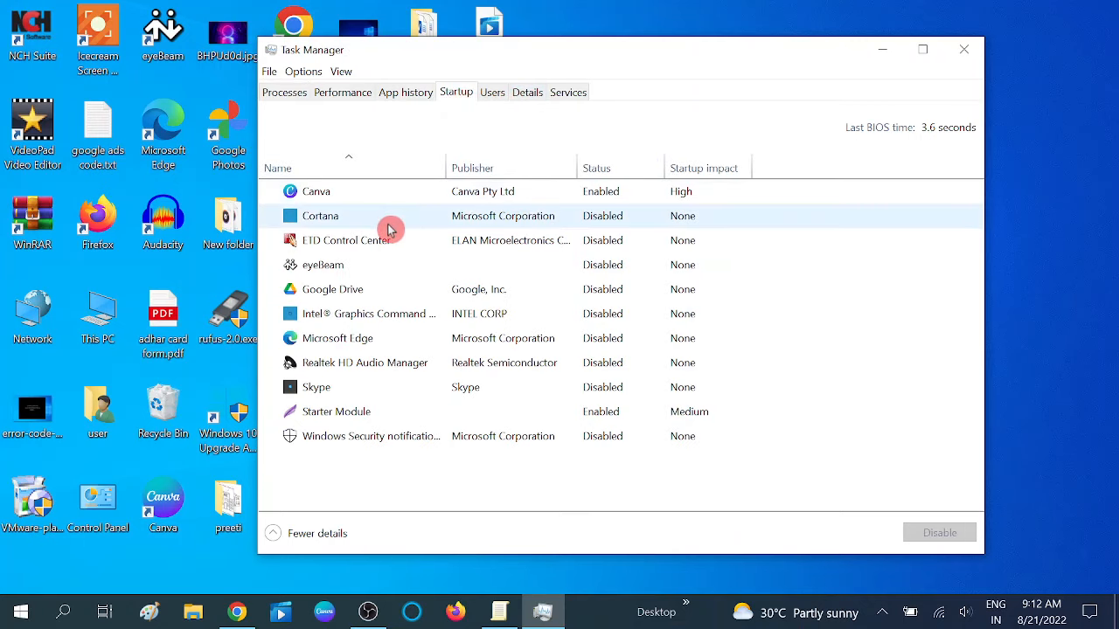
left_click(457, 190)
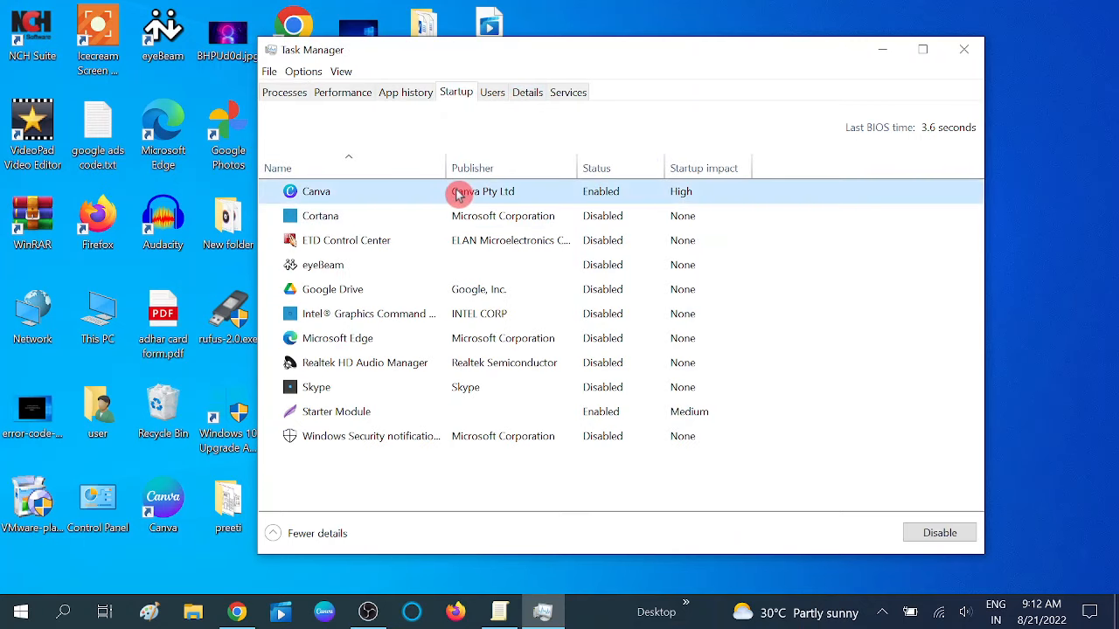
left_click(938, 532)
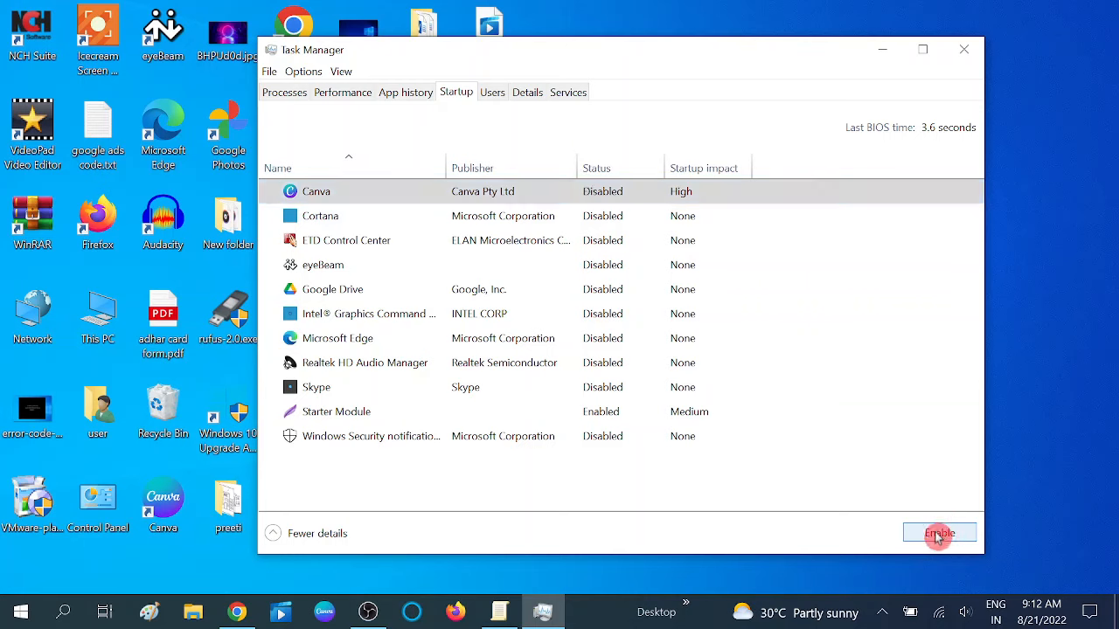
- Widen the startup list's name column and disable Starter Module at startup
left_click(363, 444)
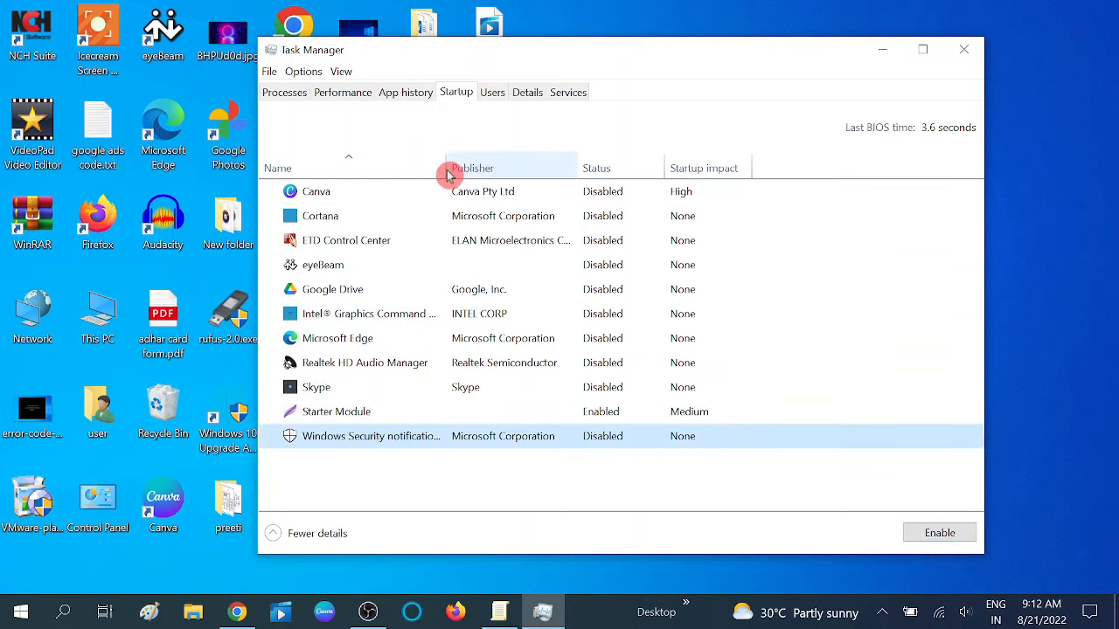
left_click_drag(444, 178, 476, 178)
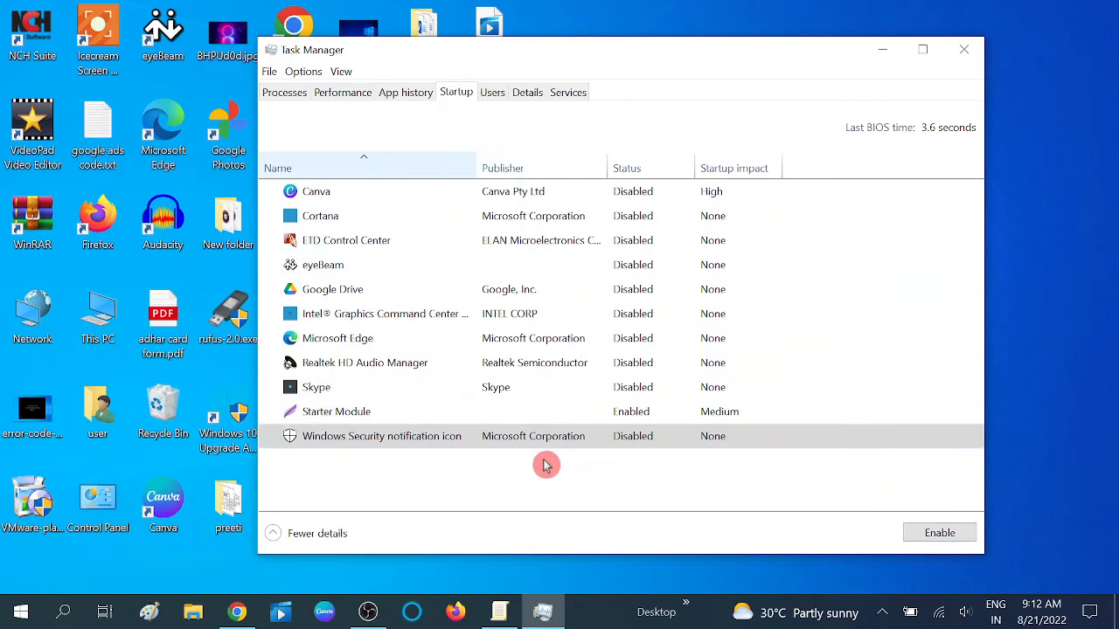
left_click(472, 418)
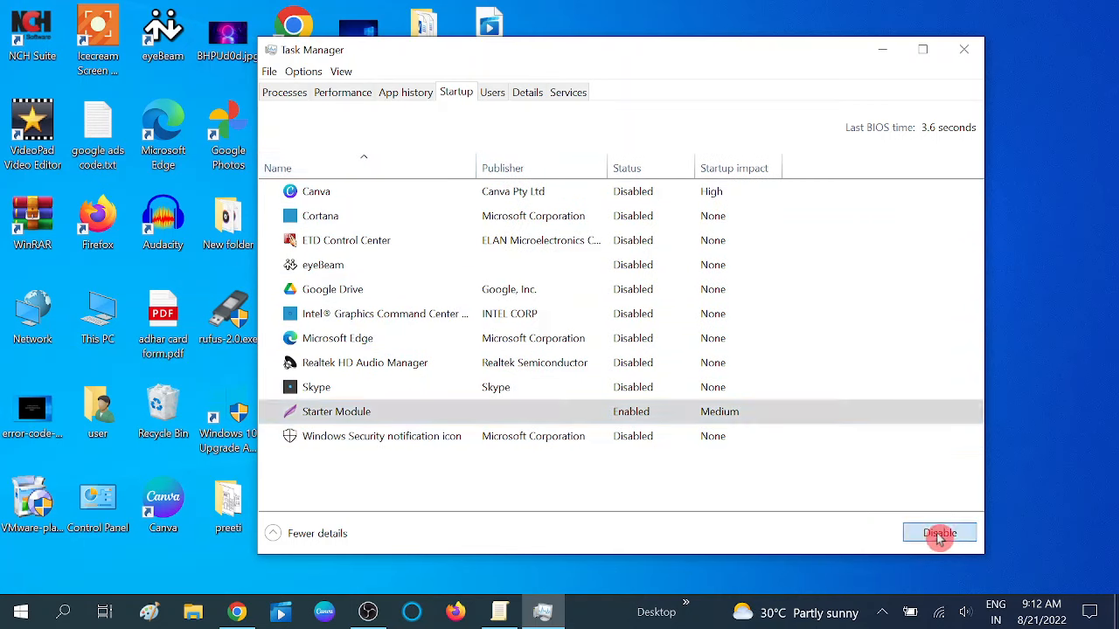
left_click(906, 530)
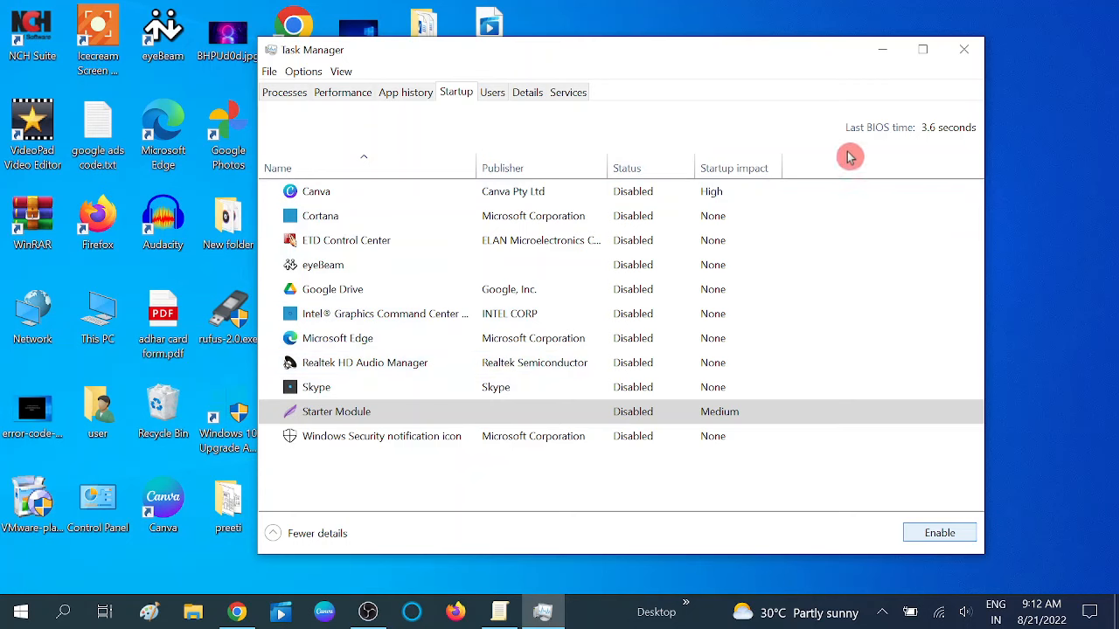
- Close Task Manager, then search Windows for "gro" and open Edit group policy
left_click(963, 49)
right_click(849, 84)
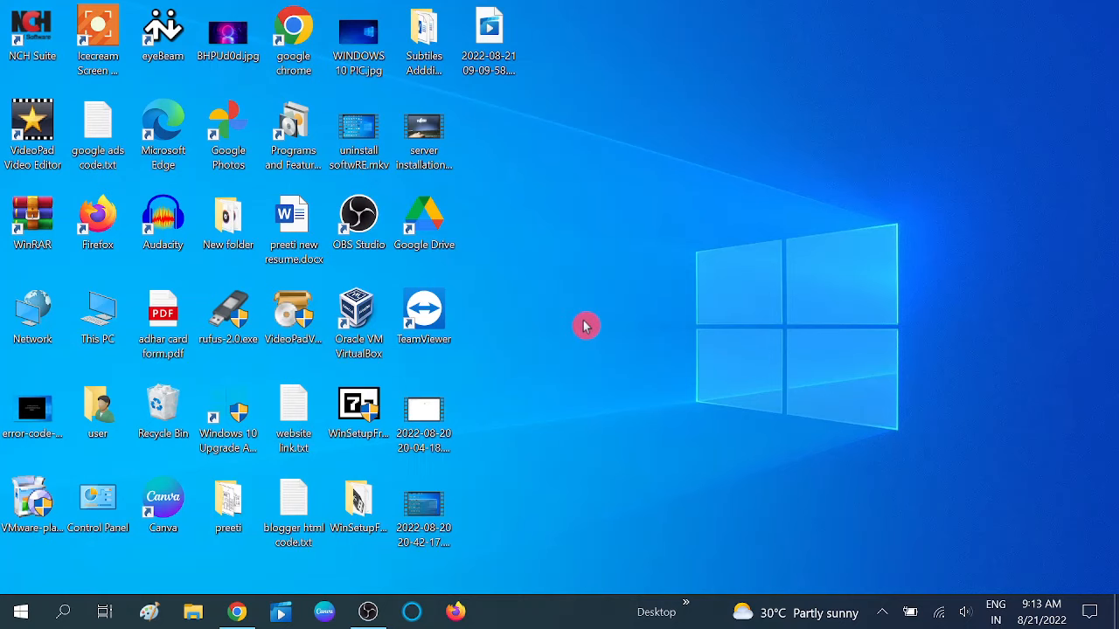
left_click(70, 614)
type("g")
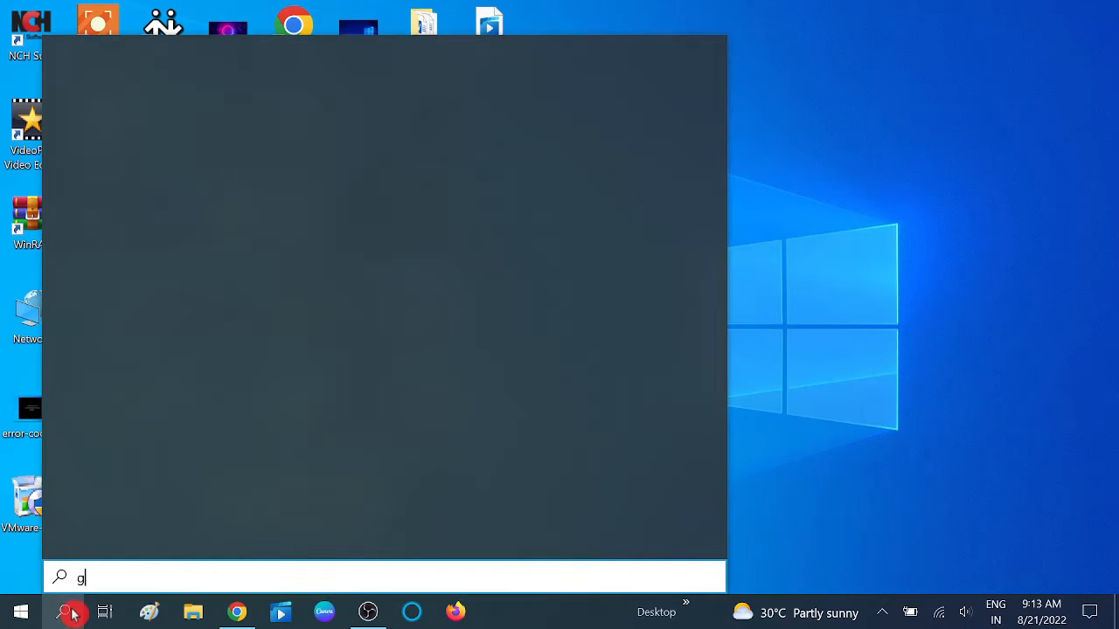
type("ro")
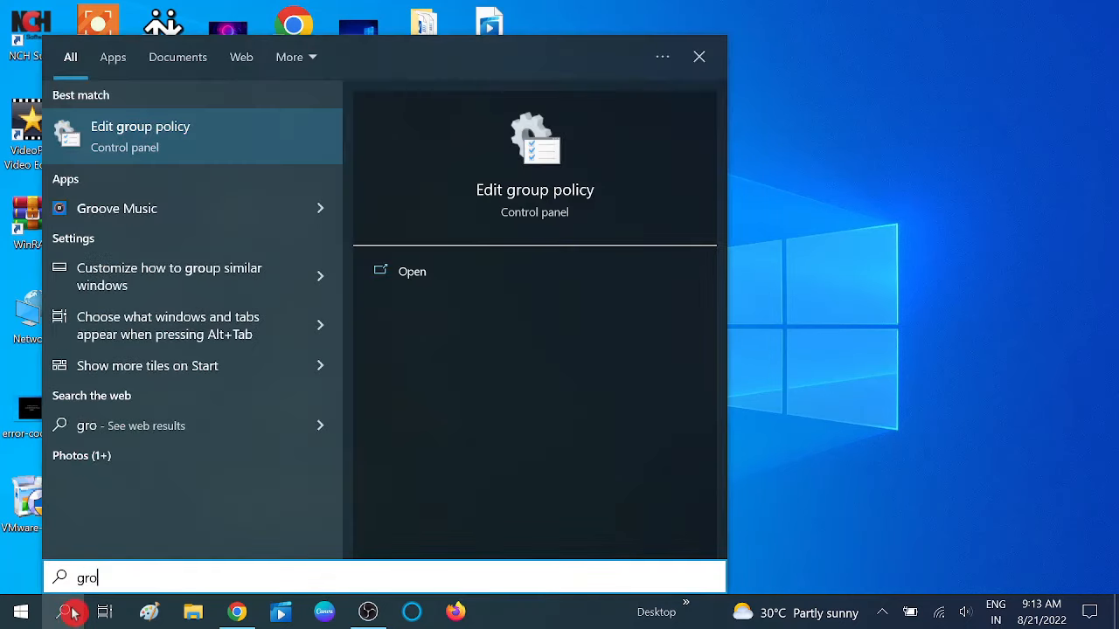
left_click(180, 142)
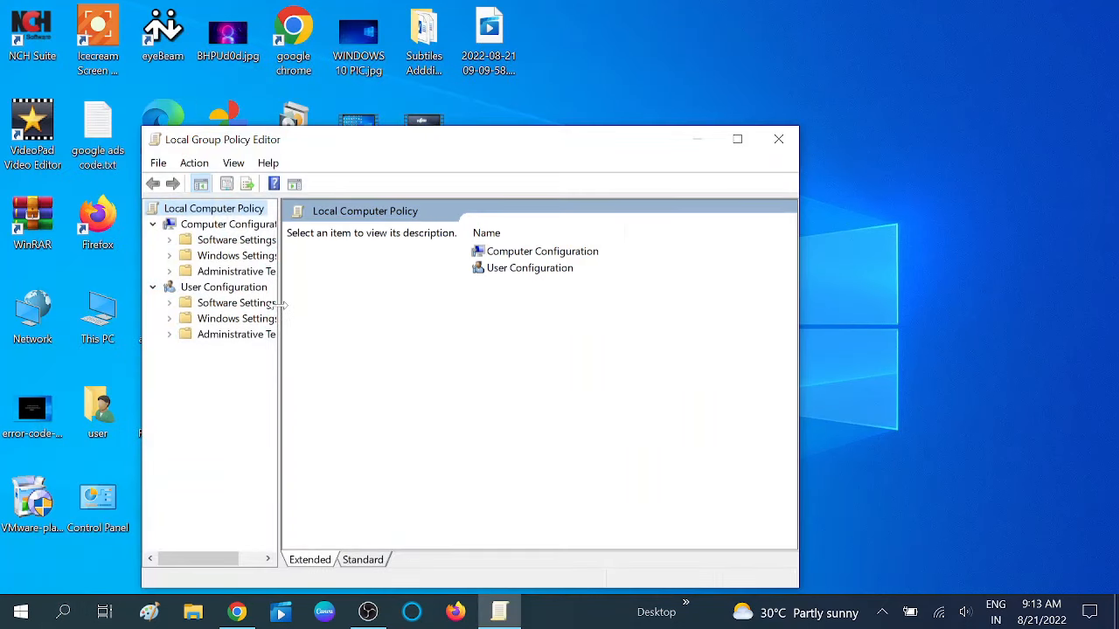
- Enlarge the policy tree and editor window, and expand Computer Configuration > Administrative Templates > Windows Components
left_click_drag(280, 302, 381, 315)
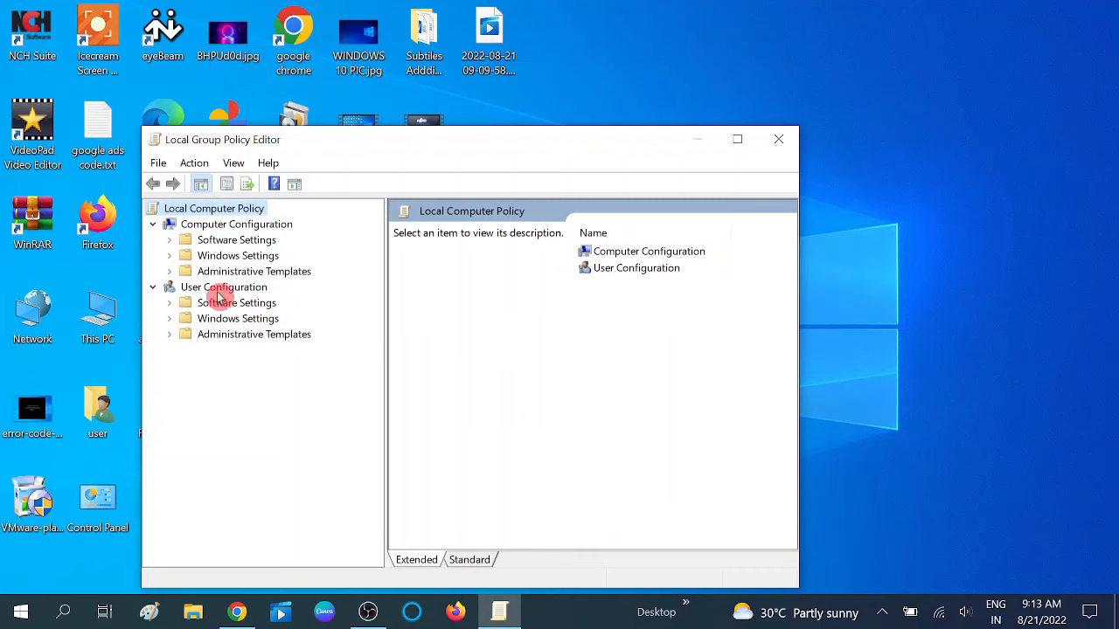
left_click(218, 225)
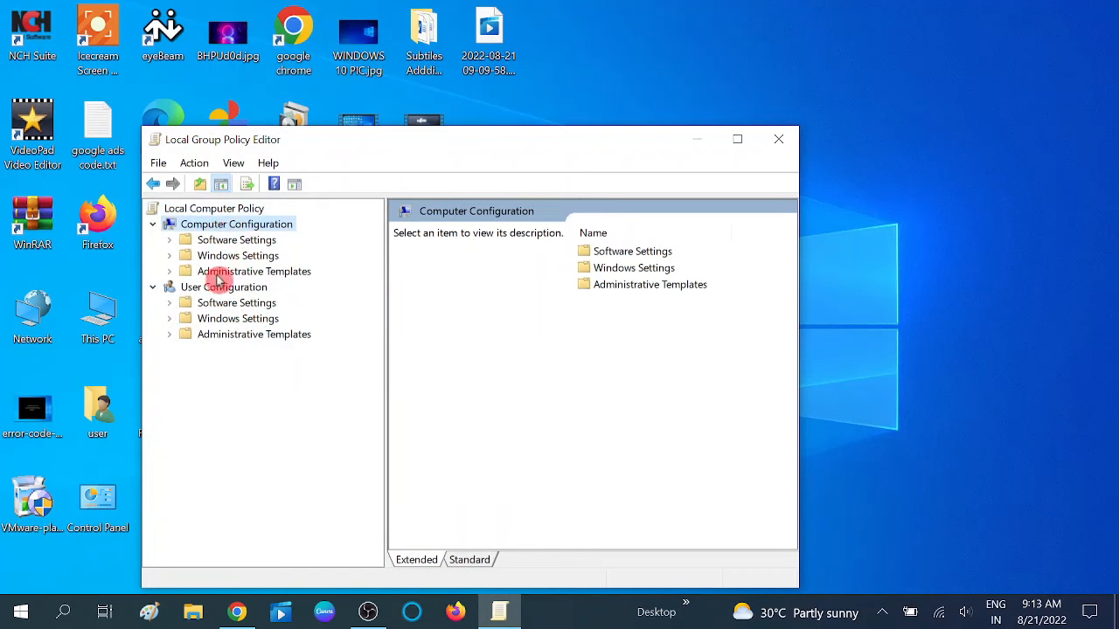
double_click(248, 273)
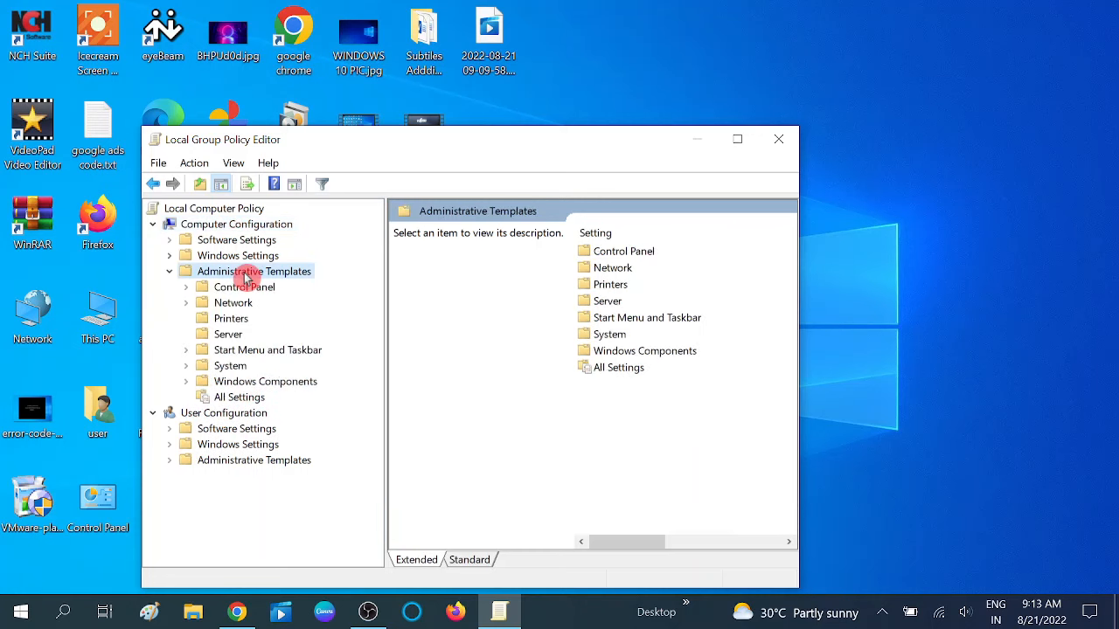
left_click(739, 139)
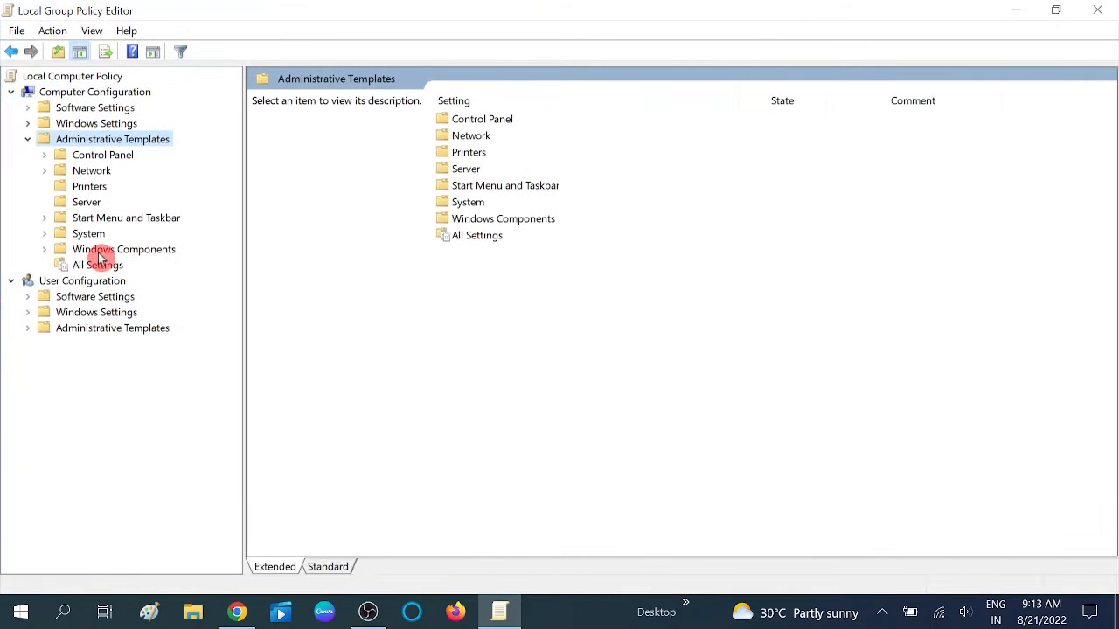
double_click(120, 255)
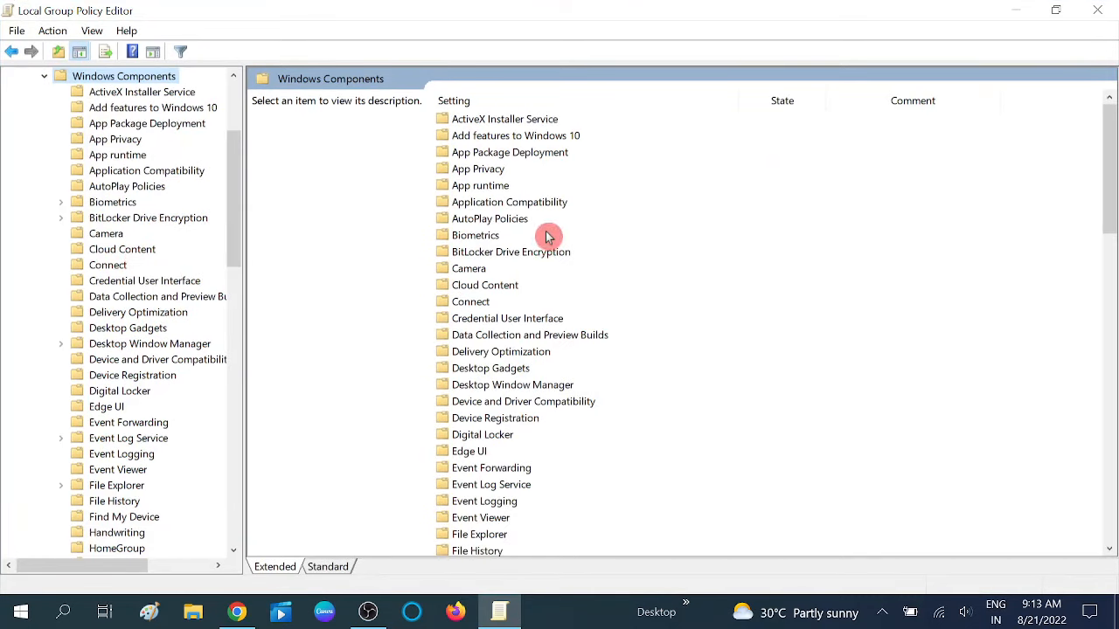
- Open the Search policy folder within Windows Components
left_click(525, 325)
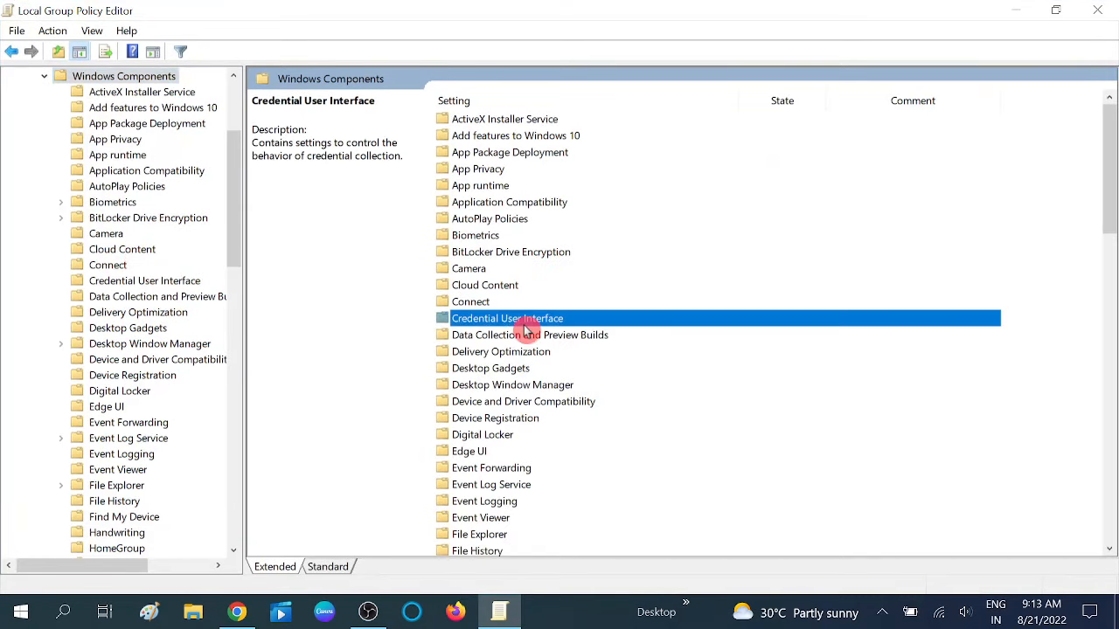
key("s")
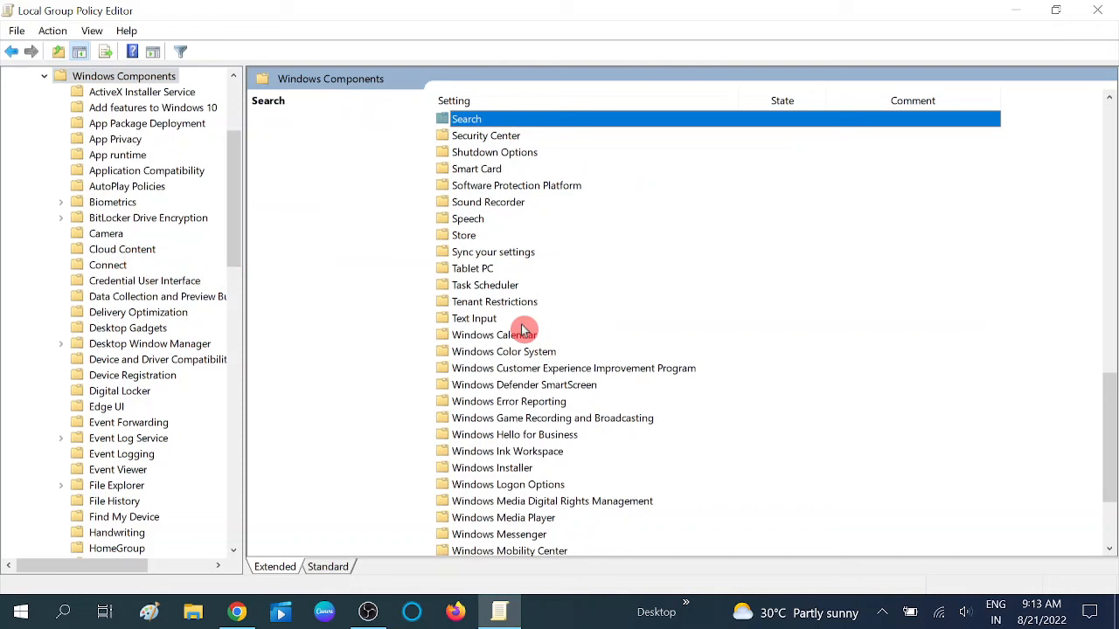
double_click(504, 123)
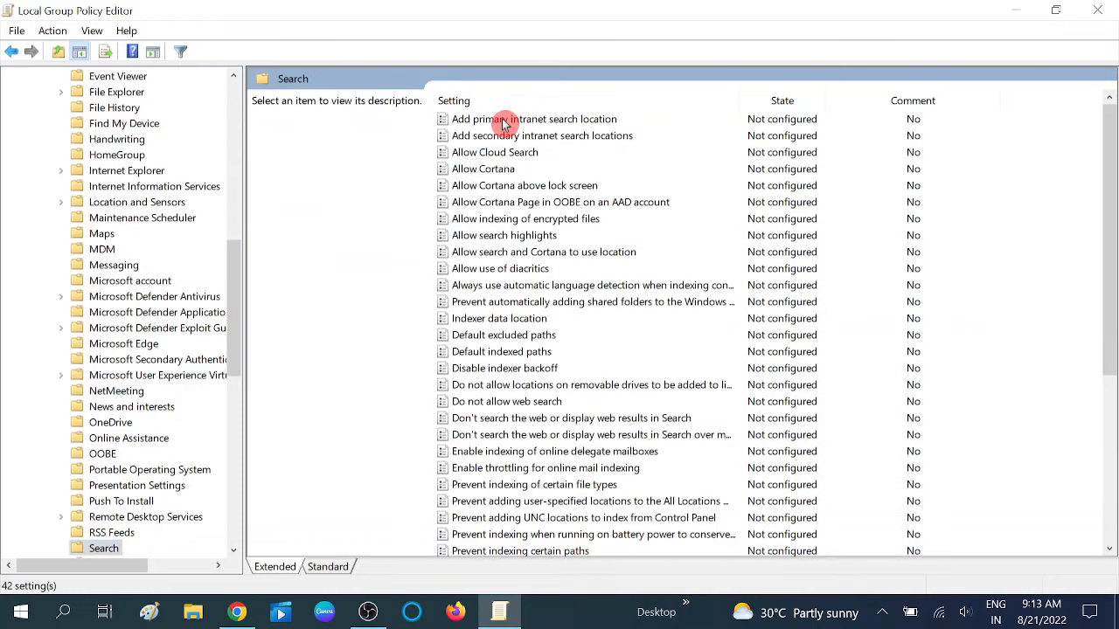
- Set the policy "Prevent indexing when running on battery power to conserve energy" to Enabled and apply it
scroll(581, 298, "down", 3)
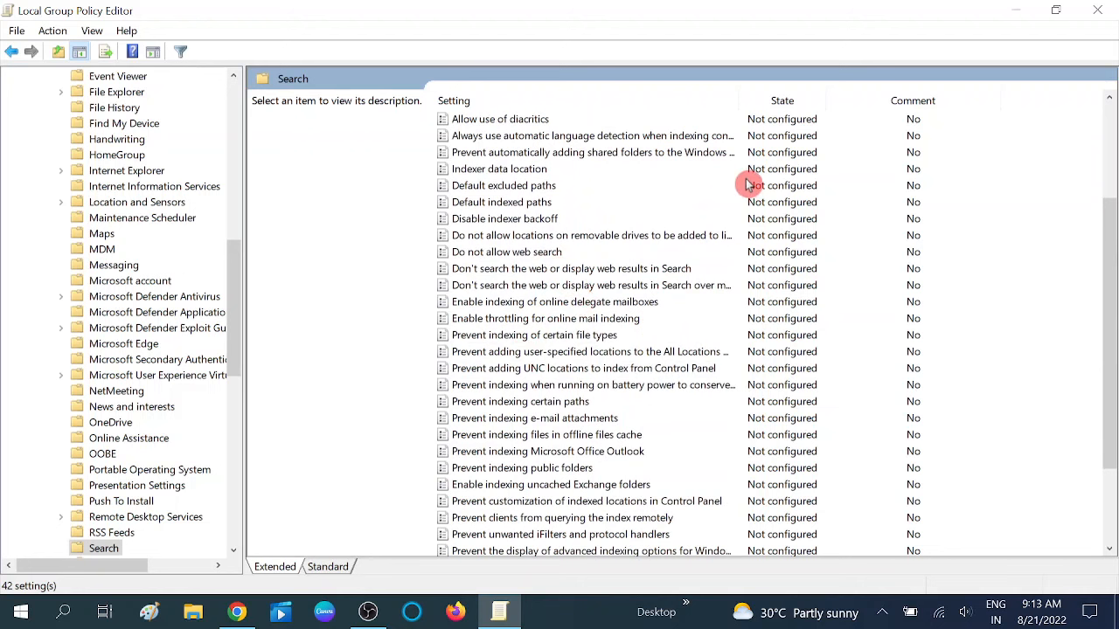
left_click_drag(738, 101, 785, 101)
left_click(500, 385)
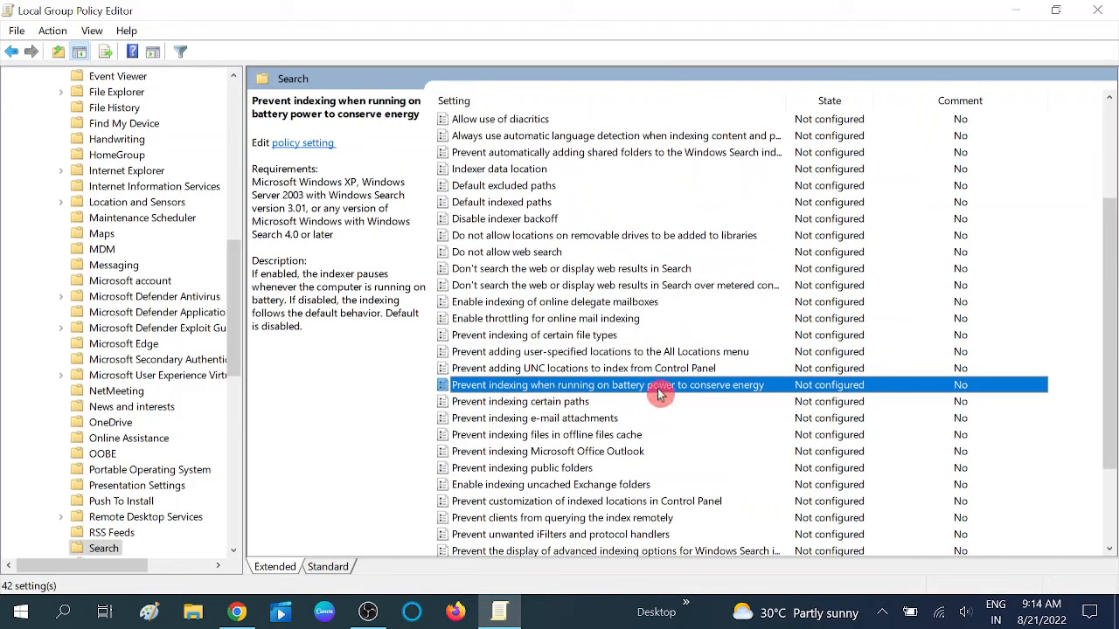
double_click(658, 392)
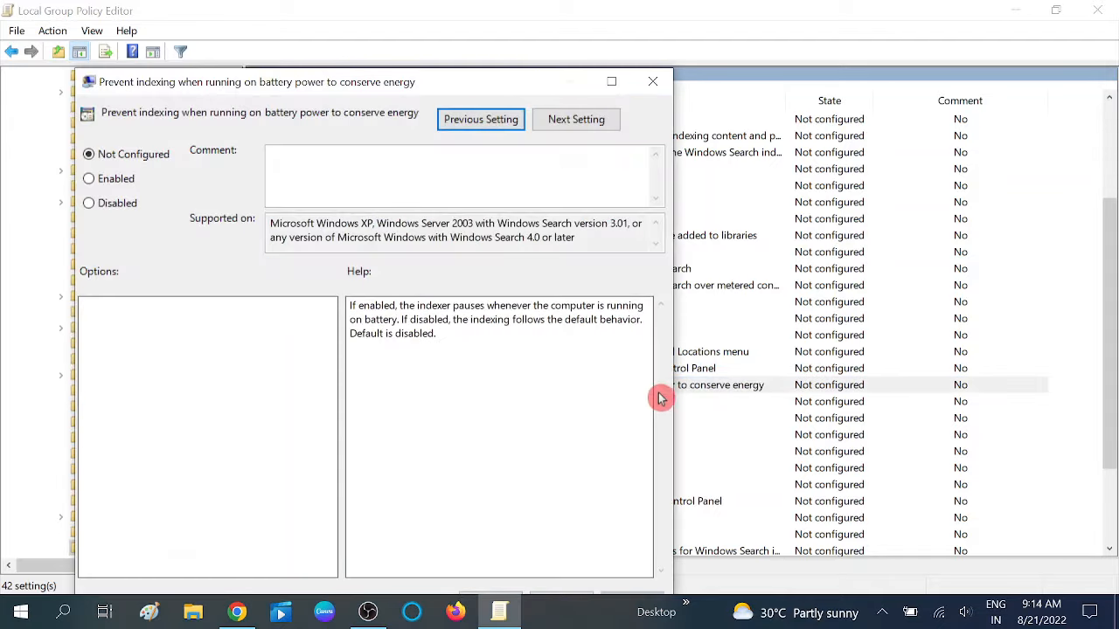
left_click(122, 179)
left_click_drag(483, 90, 485, 23)
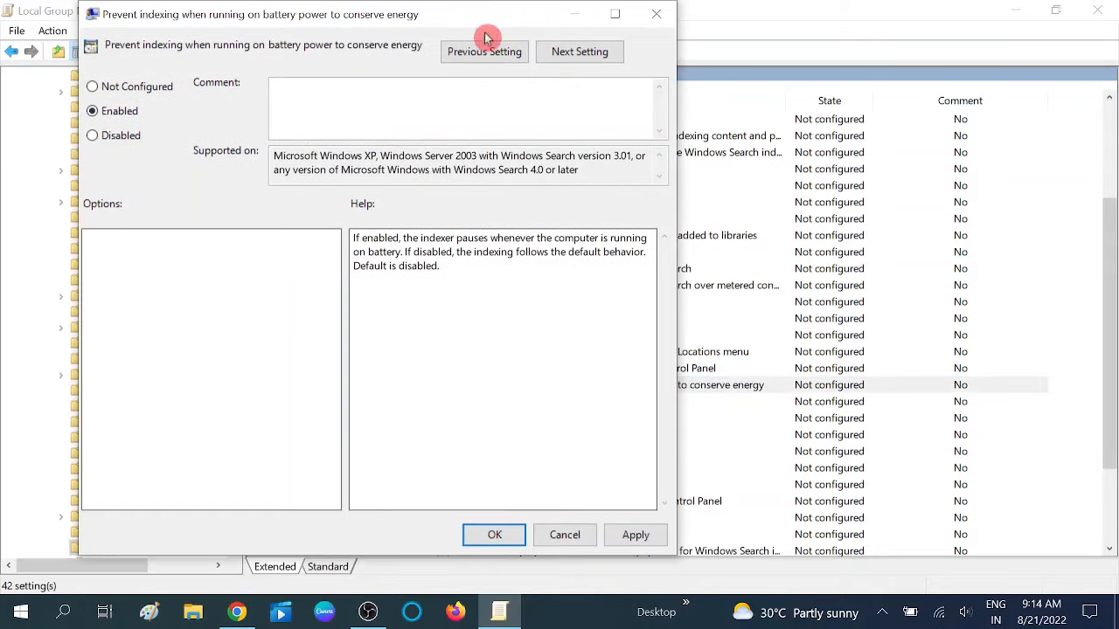
left_click(636, 535)
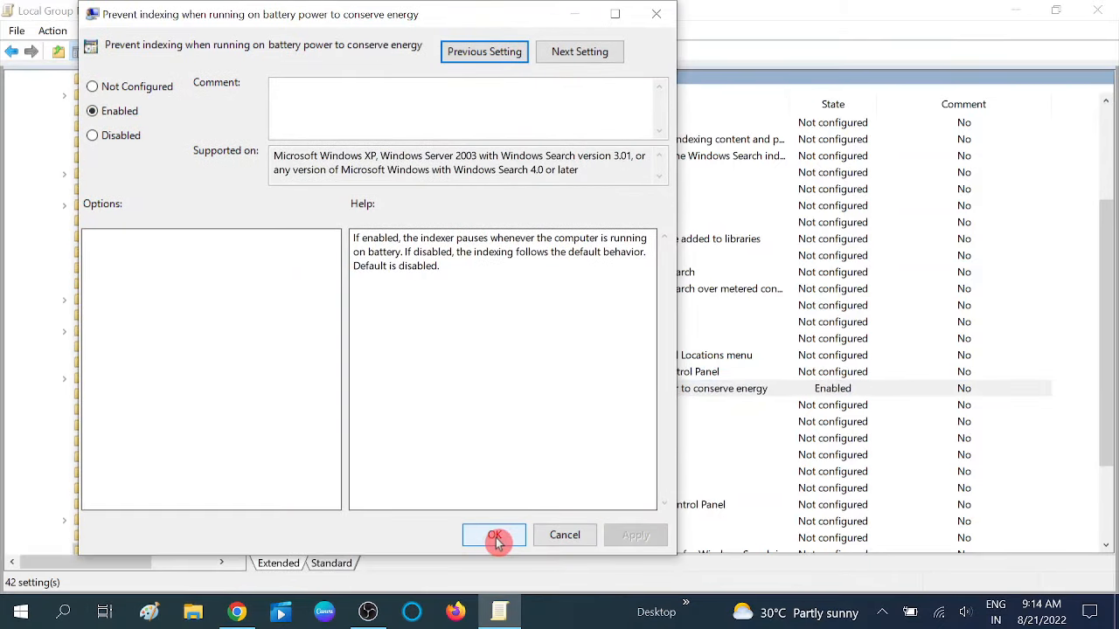
left_click(495, 536)
- Reselect the battery power indexing policy in the list and minimize the Local Group Policy Editor
left_click(533, 406)
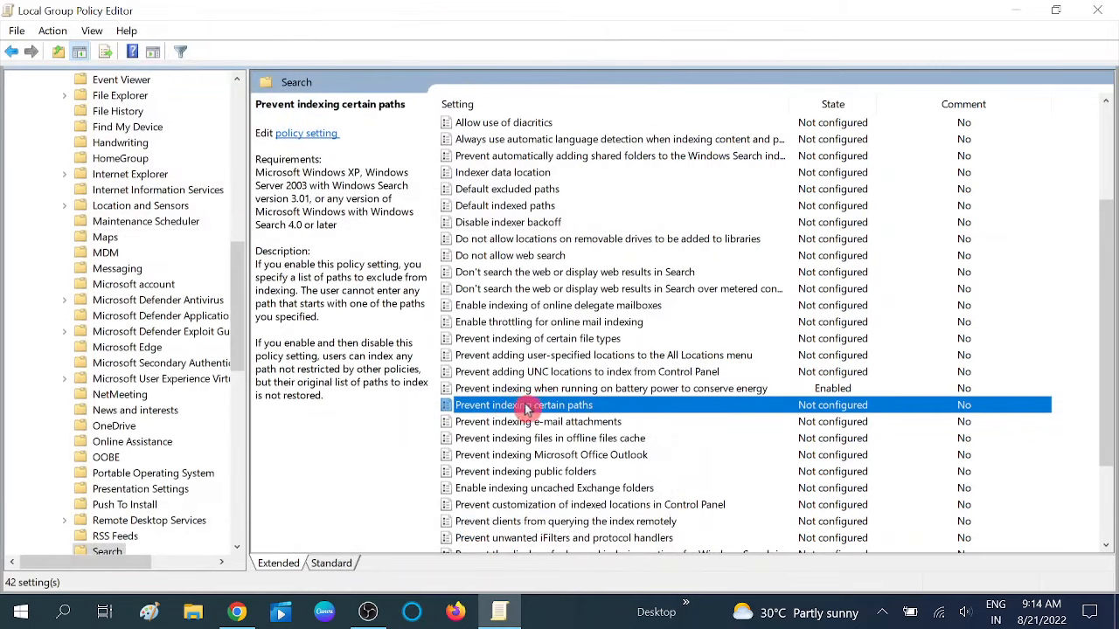
left_click(628, 389)
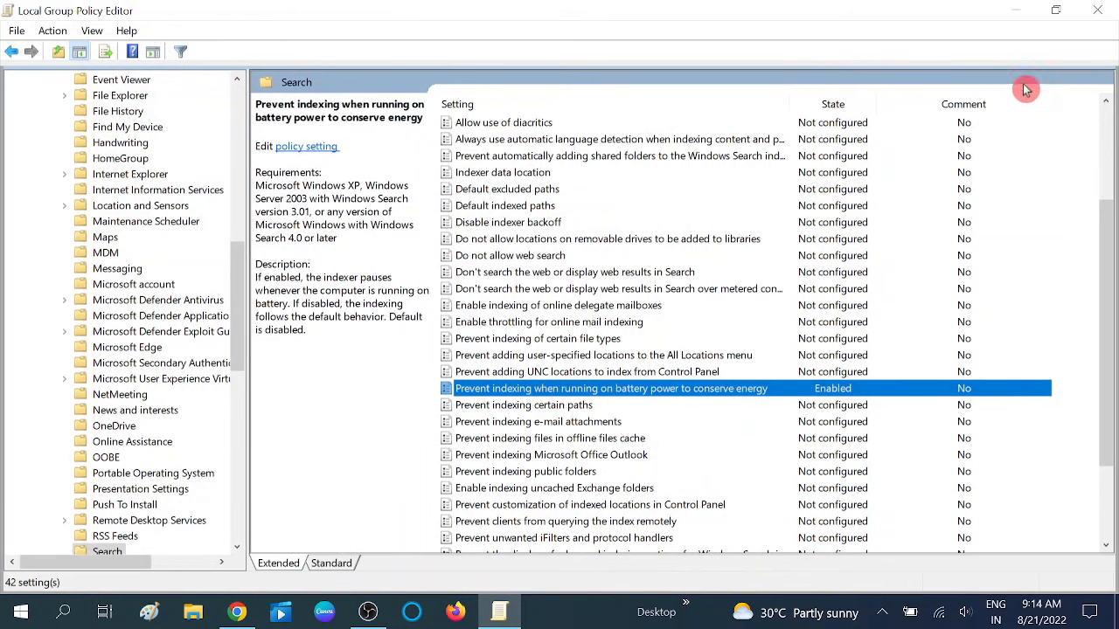
left_click(1015, 10)
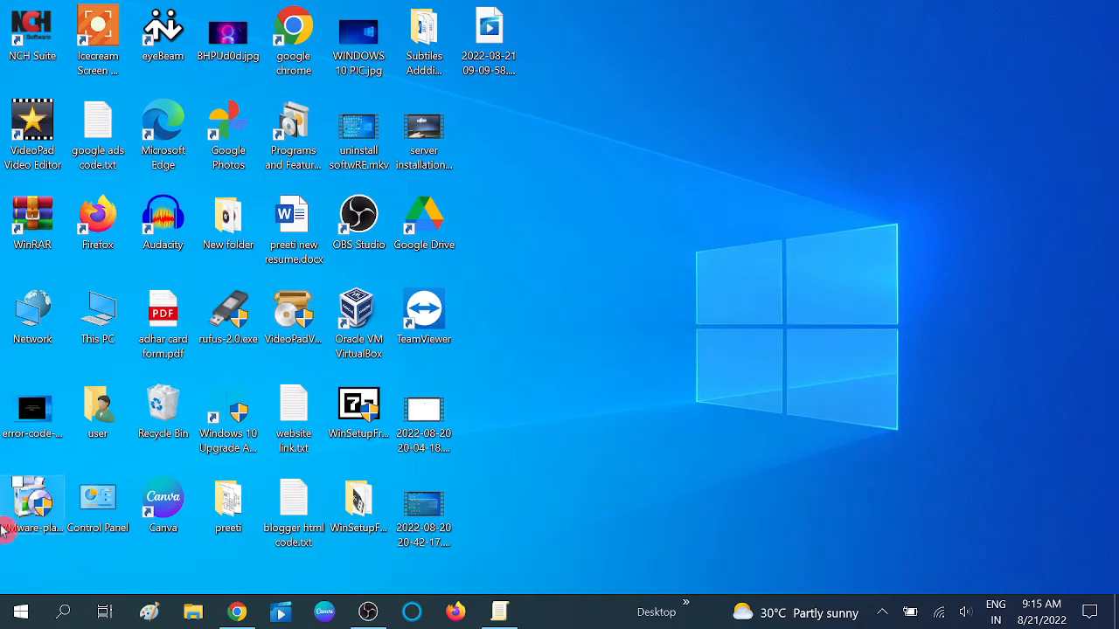
- Open Windows Settings and go to the Battery page of the System settings
left_click(21, 612)
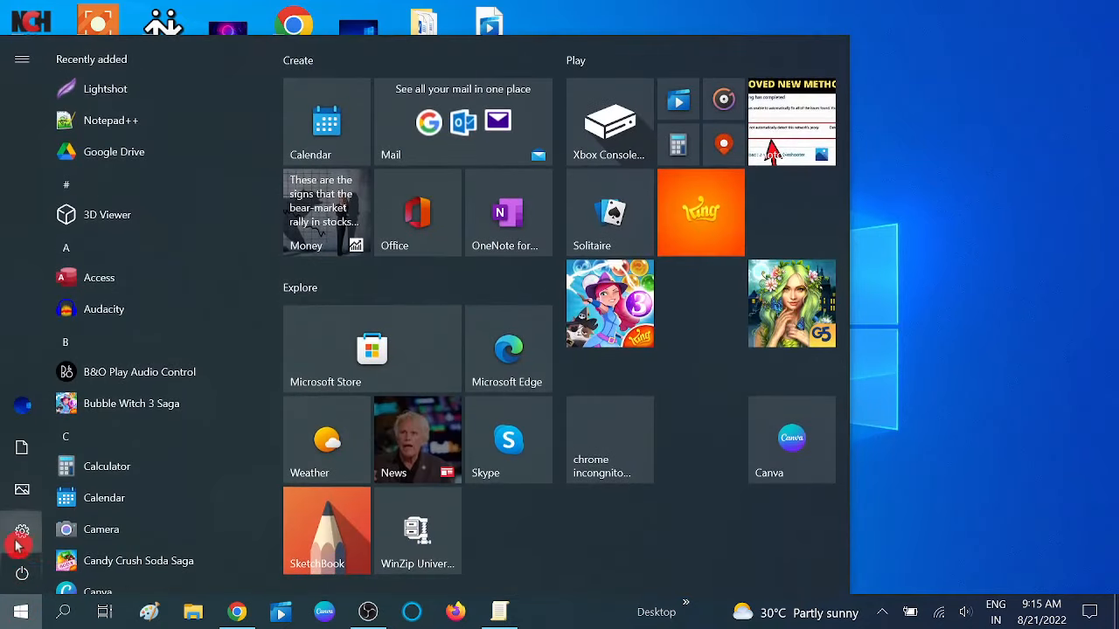
left_click(25, 533)
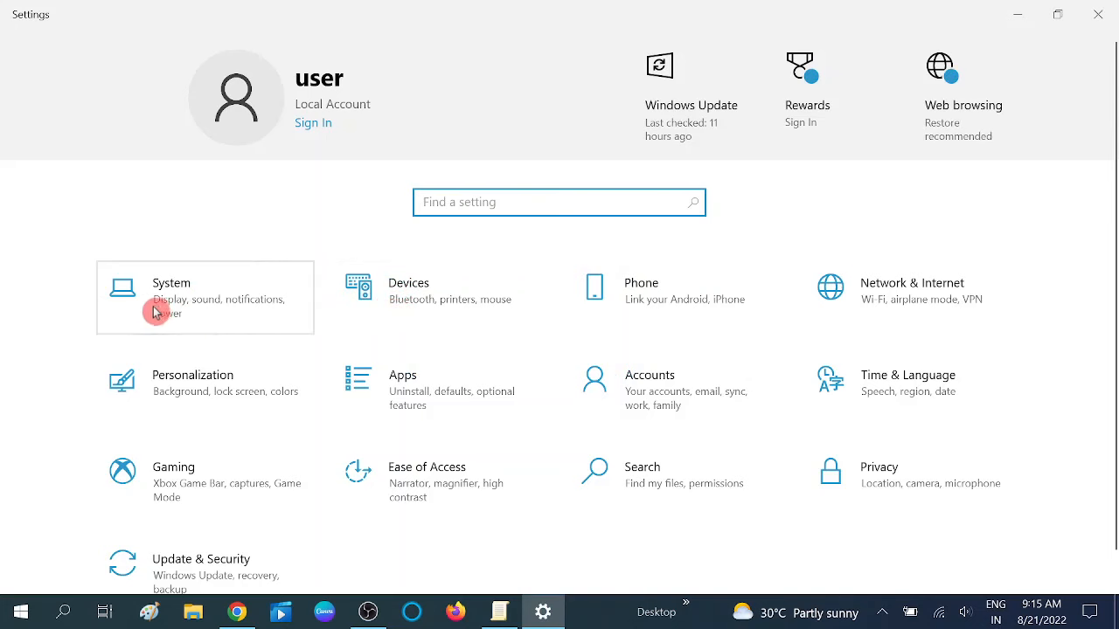
left_click(217, 302)
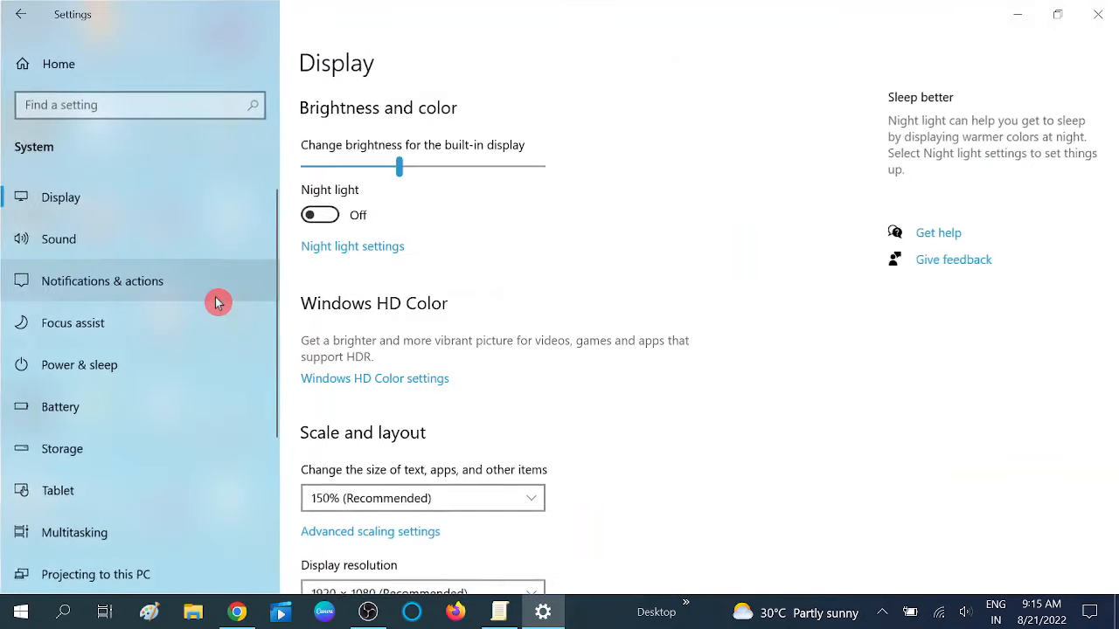
scroll(227, 334, "down", 1)
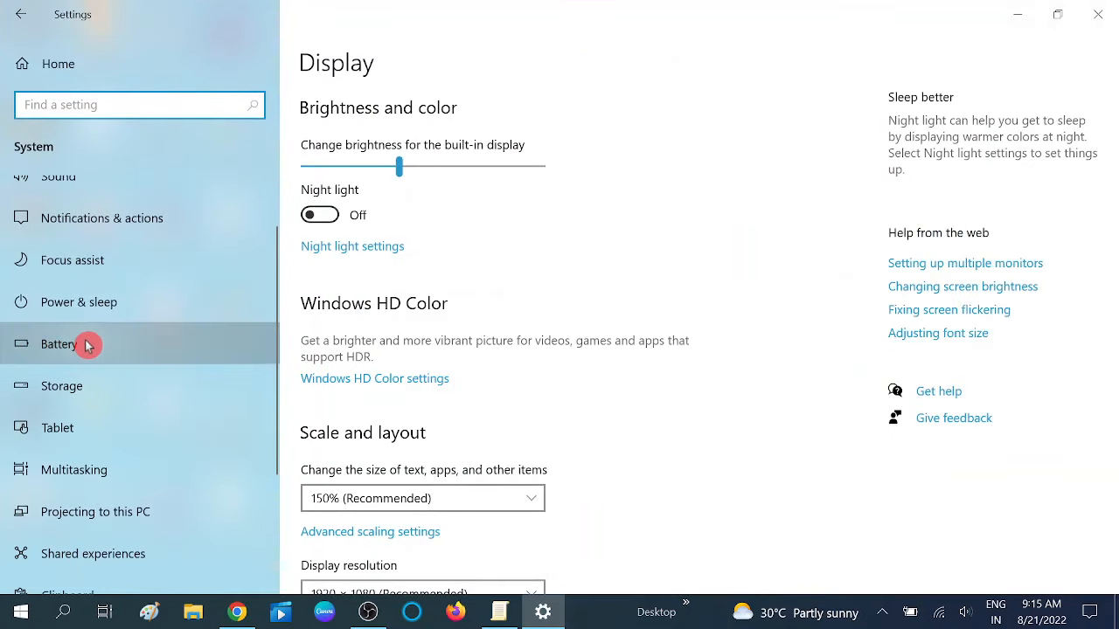
left_click(90, 348)
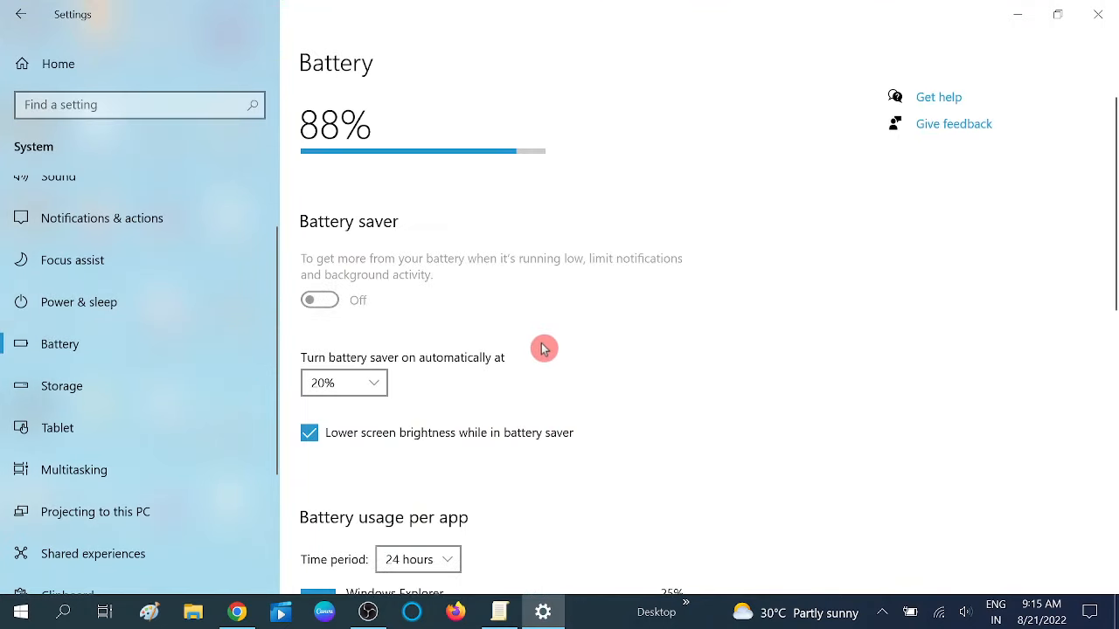
- Examine the battery usage per app and expand the details for Windows Explorer
scroll(542, 348, "down", 3)
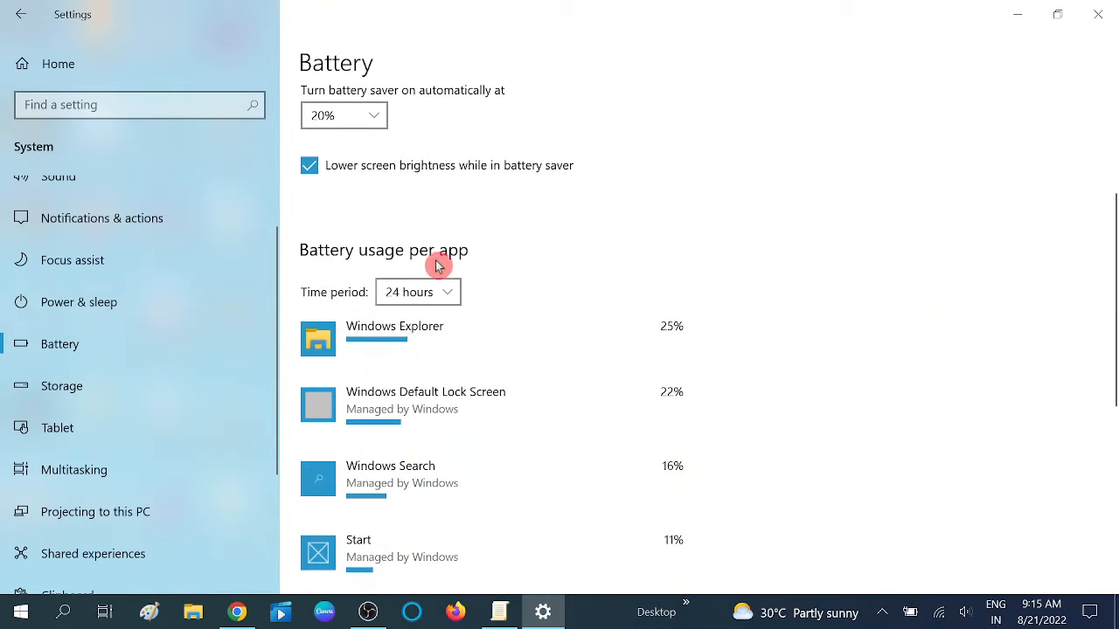
scroll(410, 244, "down", 1)
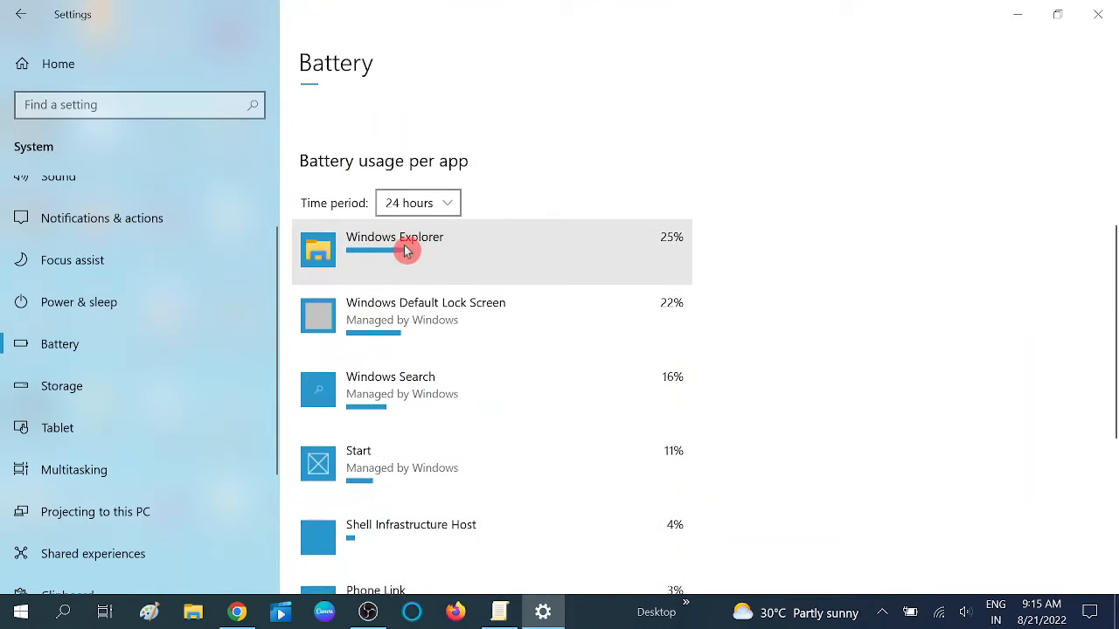
left_click(410, 246)
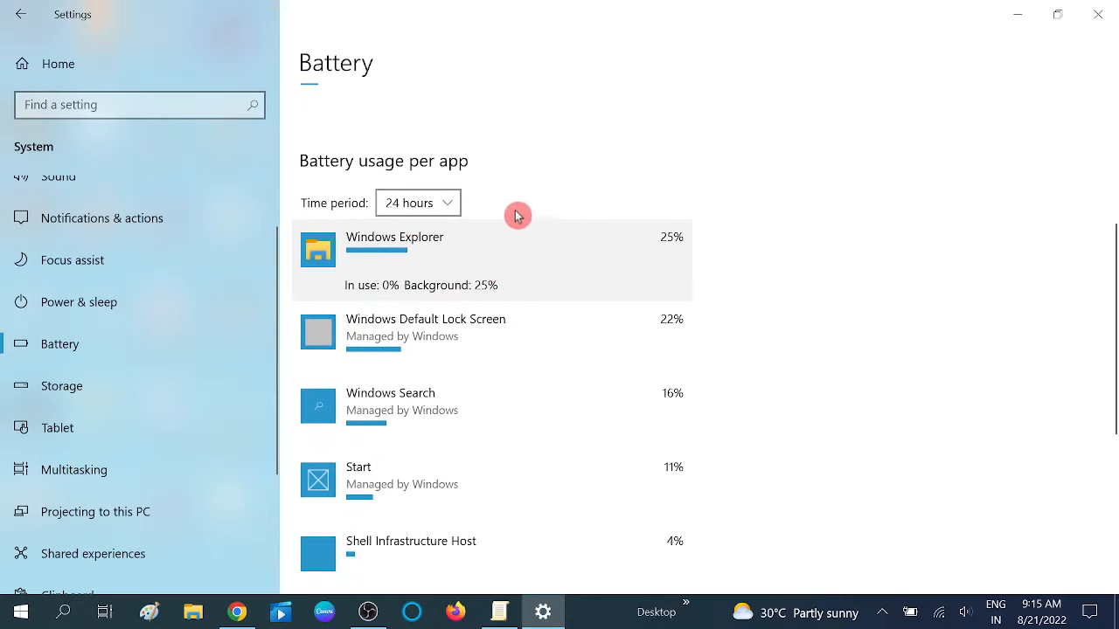
- Set the Windows Default Lock Screen app to never run in the background
left_click(470, 338)
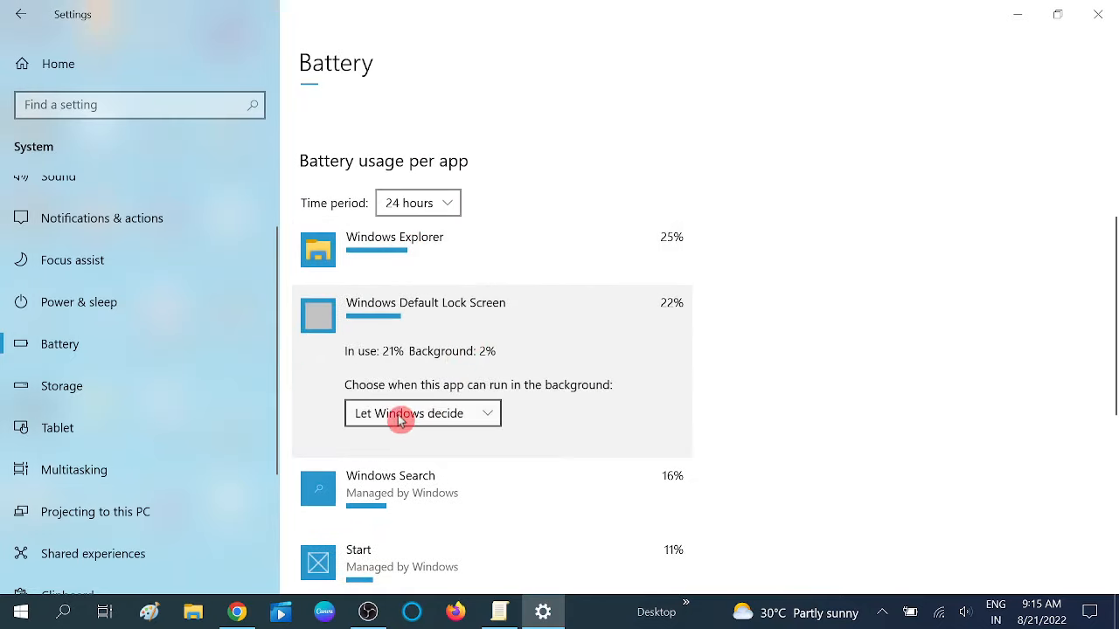
left_click(421, 413)
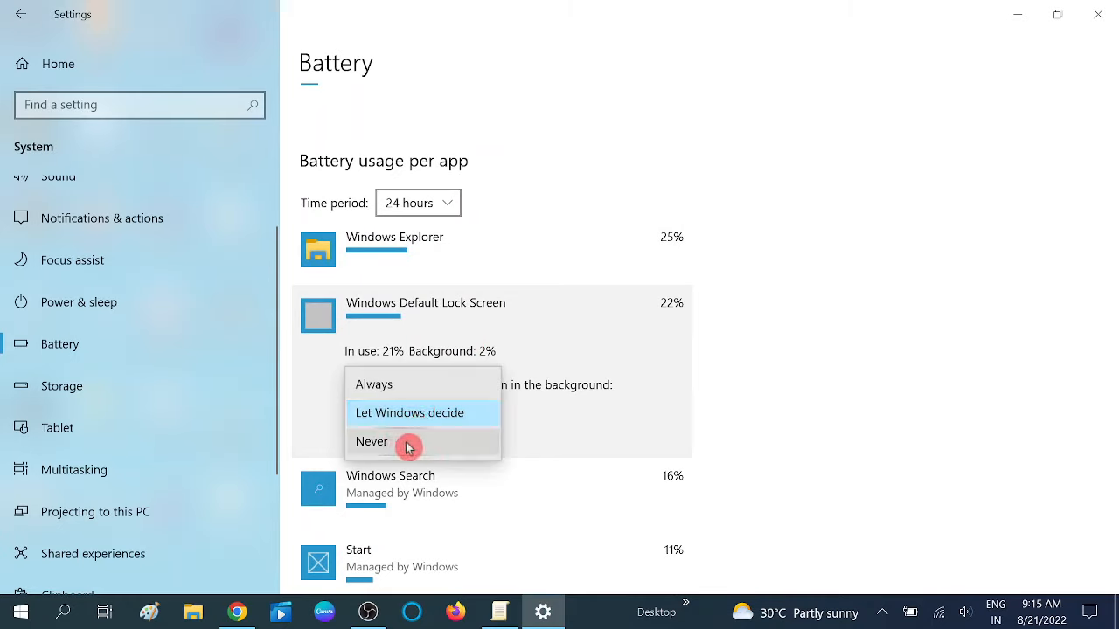
left_click(408, 445)
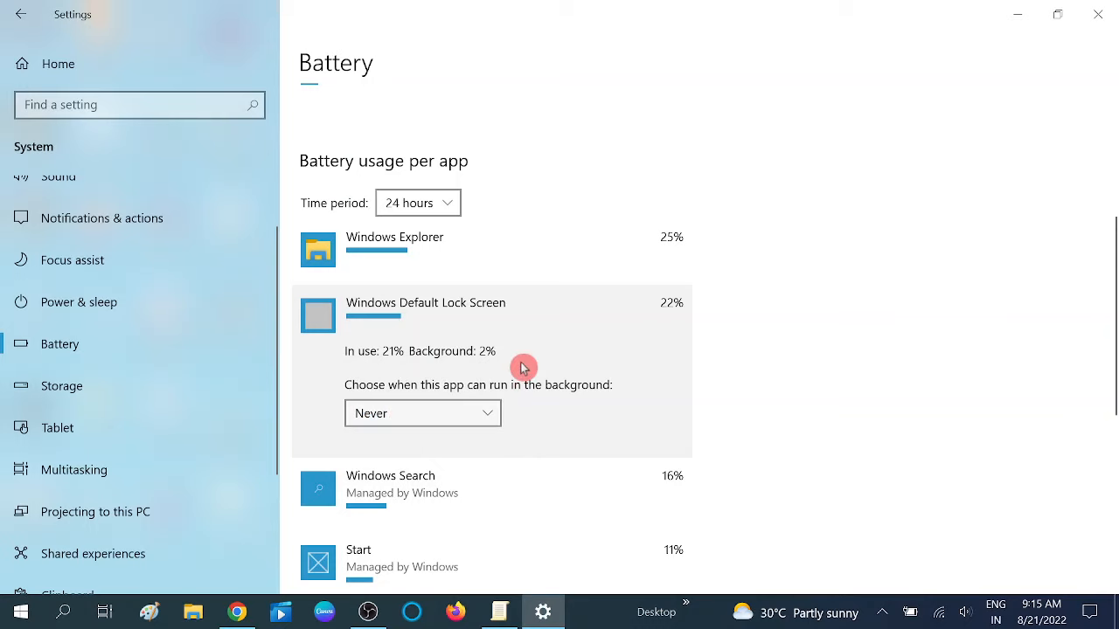
- Set the Windows Search app to never run in the background
scroll(522, 367, "down", 2)
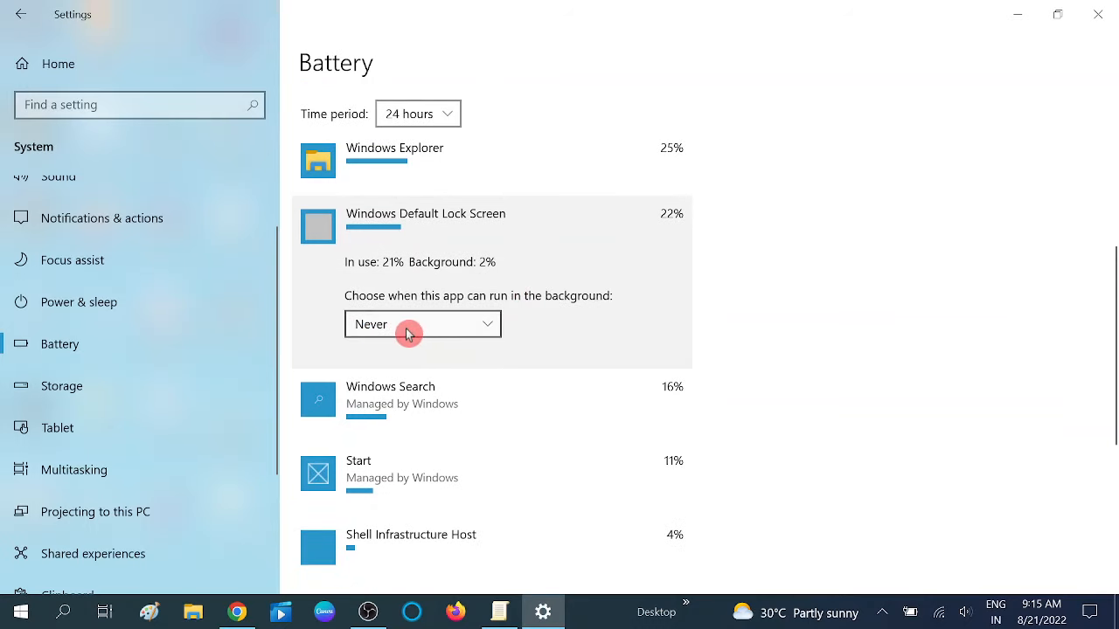
left_click(419, 394)
left_click(420, 396)
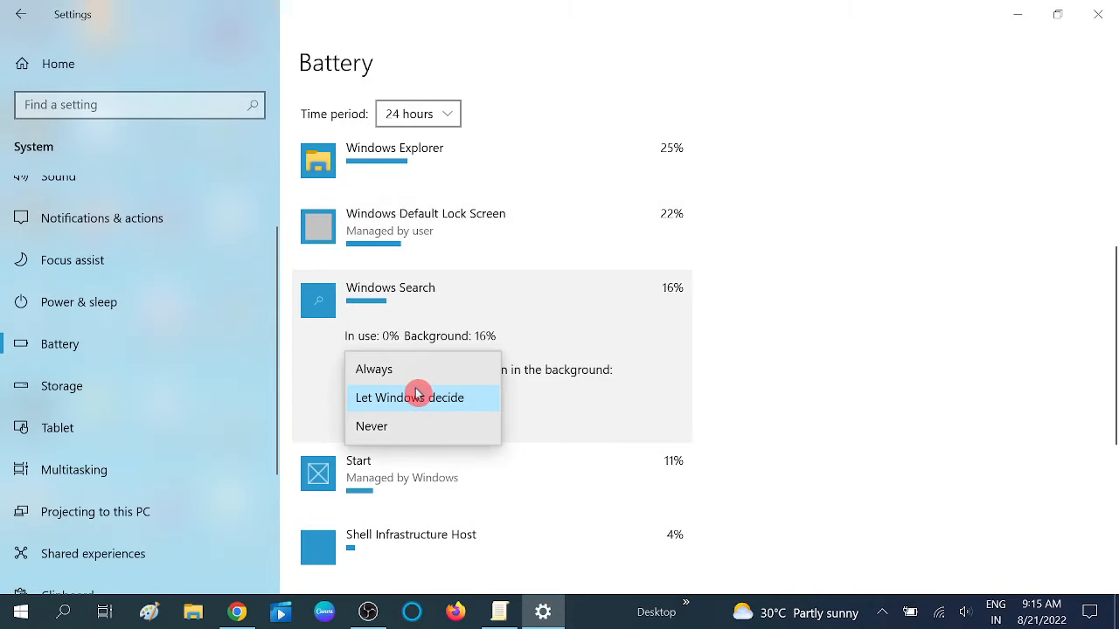
left_click(399, 428)
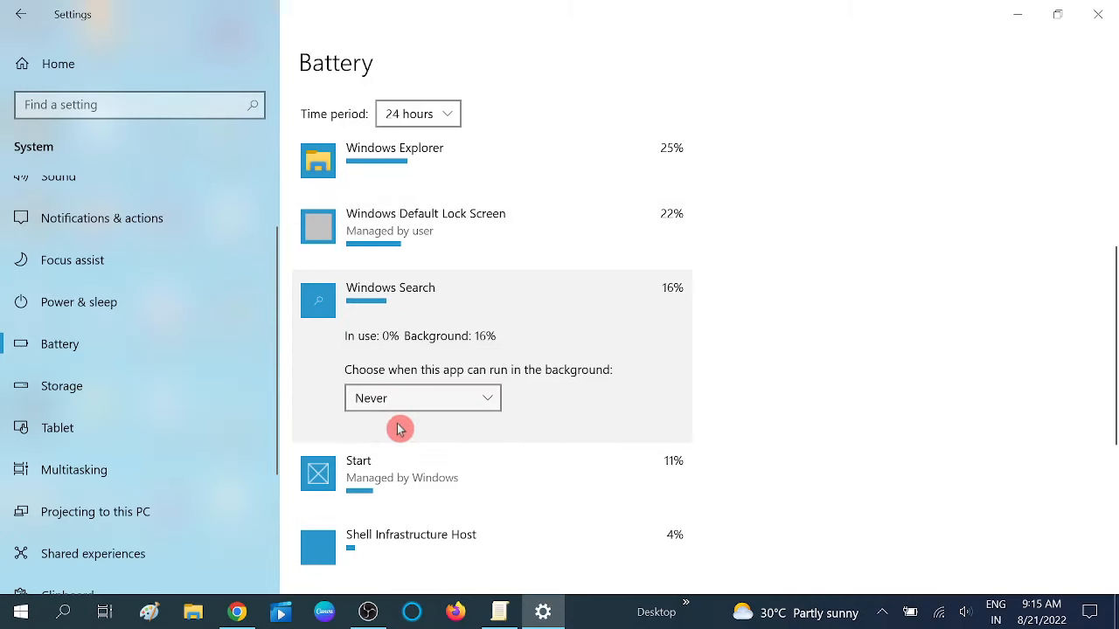
- Set the Start app to never run in the background
scroll(455, 385, "down", 2)
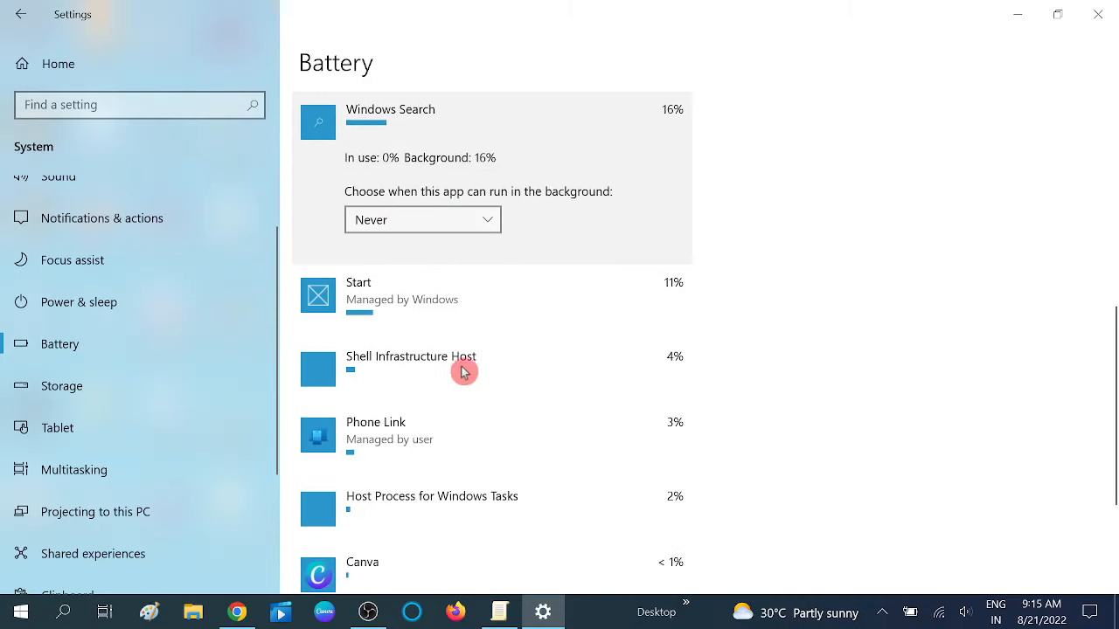
left_click(449, 305)
left_click(449, 305)
left_click(399, 328)
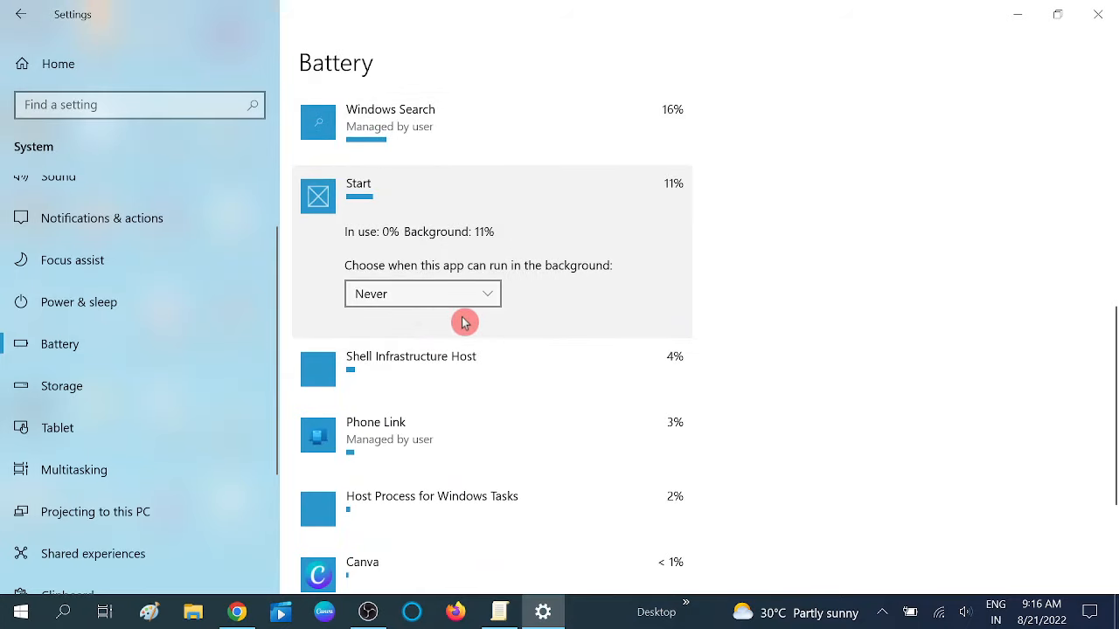
- Expand Phone Link in the battery usage list and choose Never for its background running
scroll(462, 317, "down", 1)
left_click(467, 291)
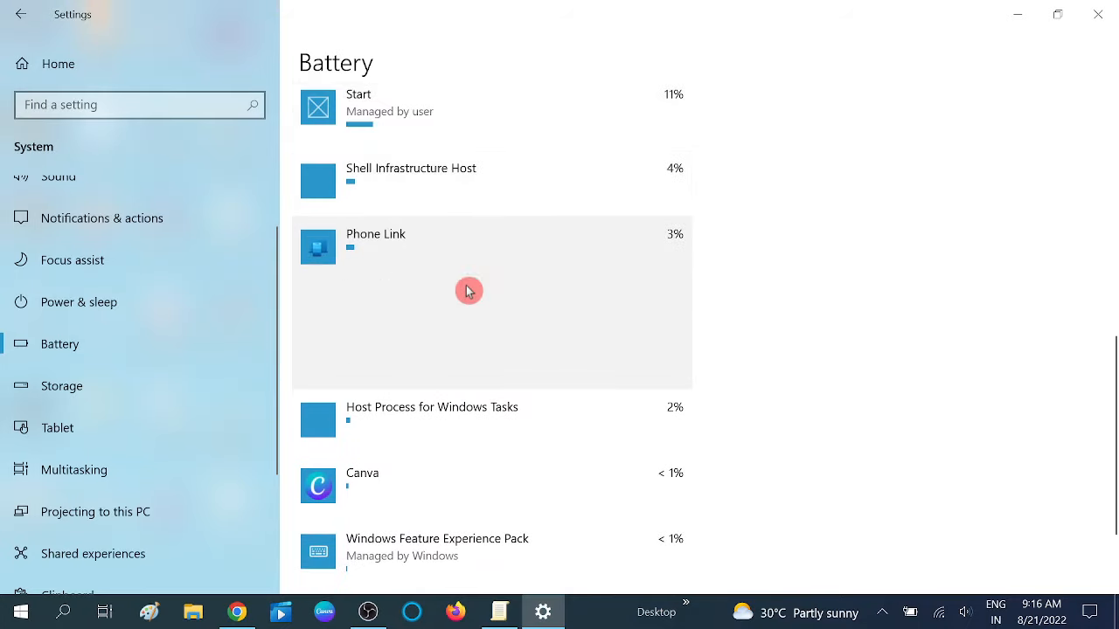
left_click(426, 340)
left_click(428, 344)
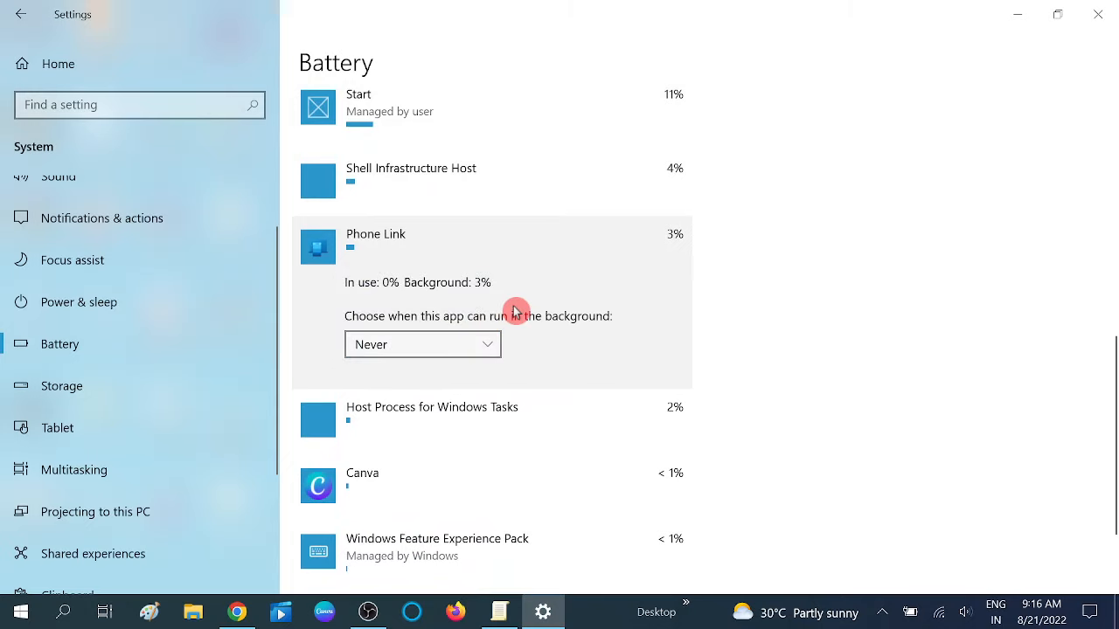
- View the usage details of Canva and COM Surrogate, and set Windows Feature Experience Pack to never run in the background
scroll(515, 307, "down", 2)
left_click(459, 348)
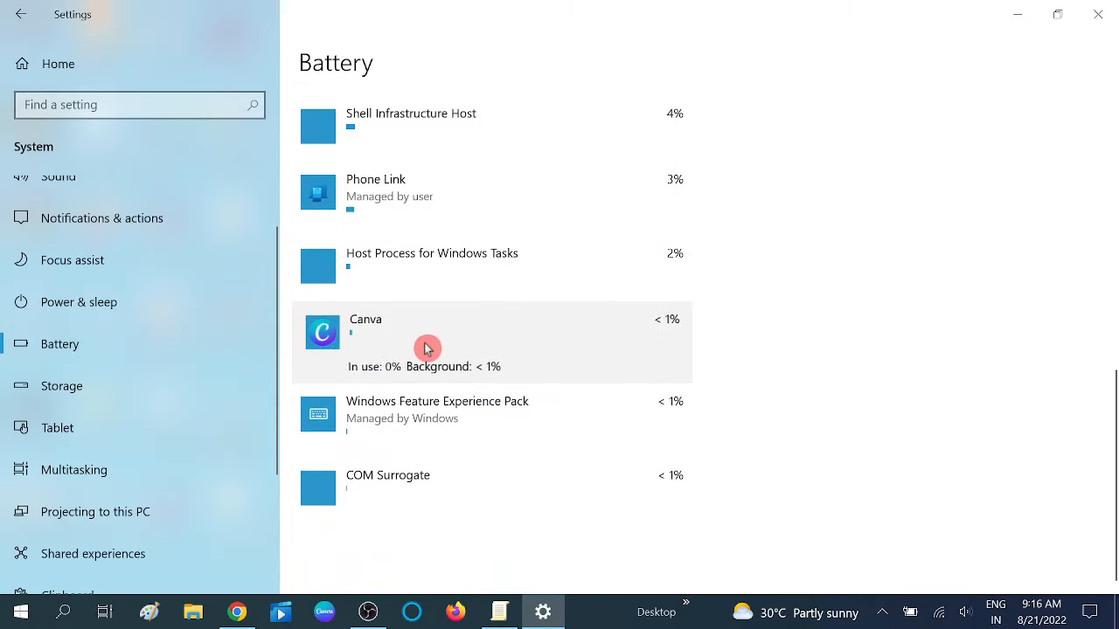
left_click(440, 464)
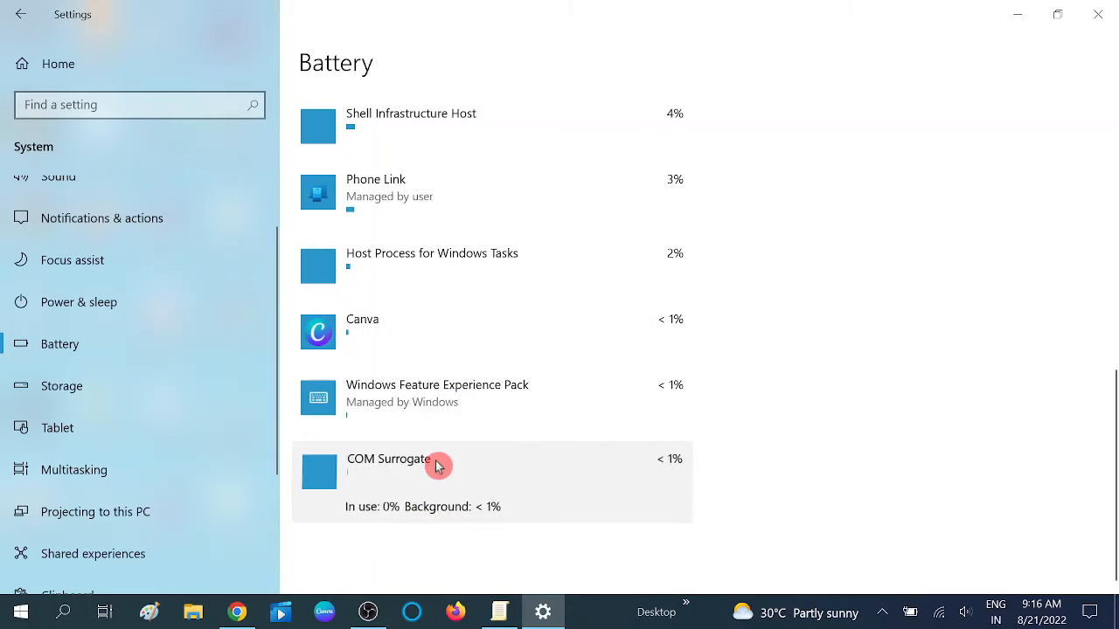
left_click(441, 393)
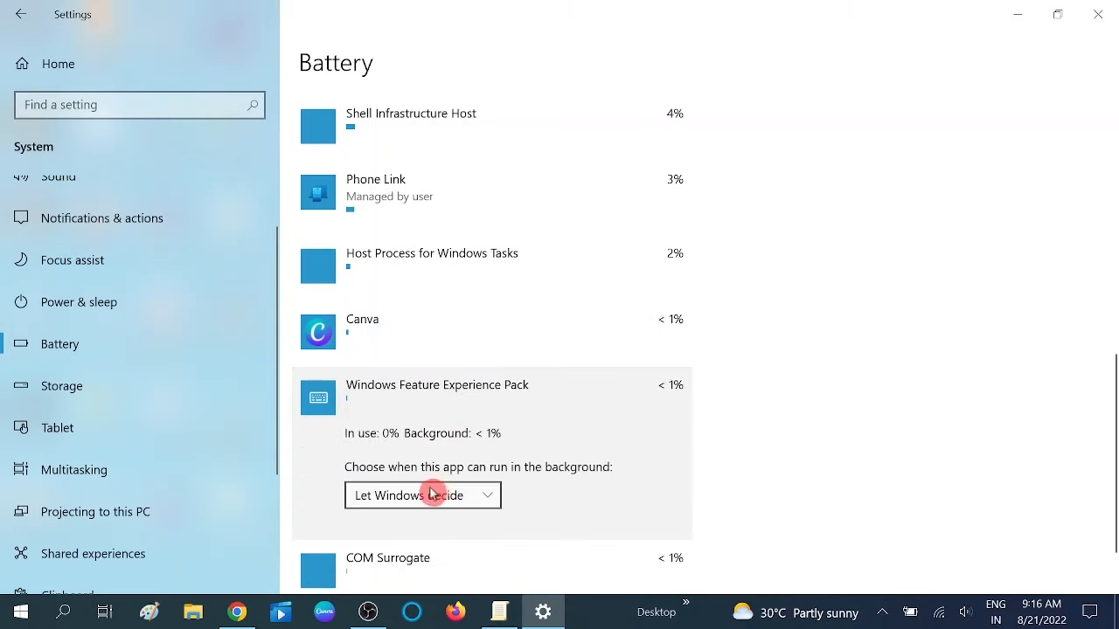
left_click(428, 494)
left_click(399, 534)
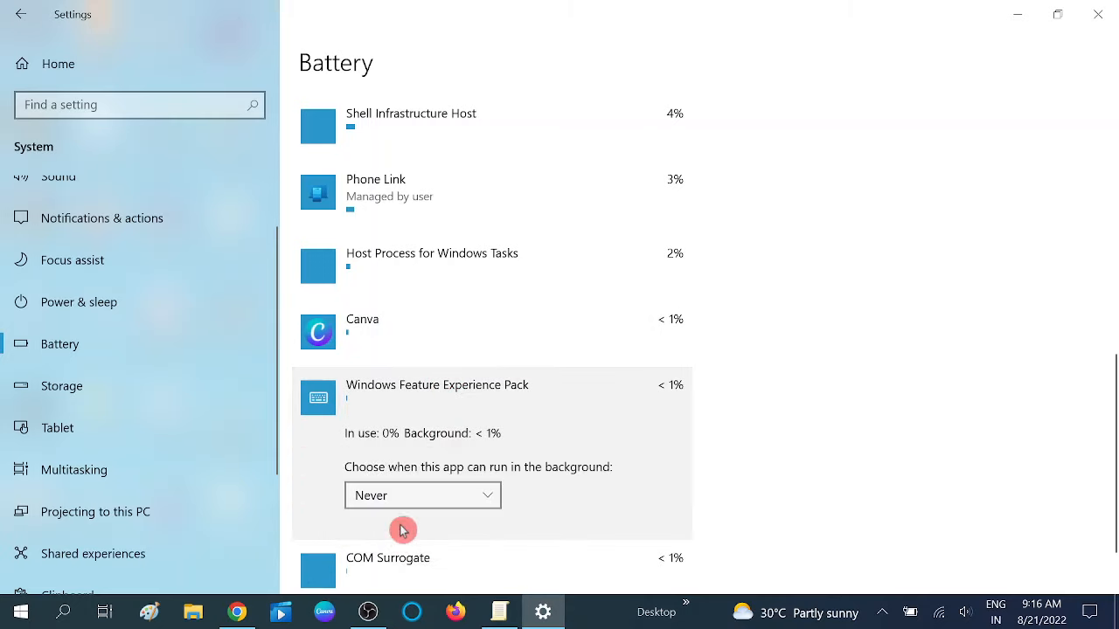
- Review the per-app battery usage list and the battery saver options, and minimize the Settings window
scroll(459, 420, "up", 7)
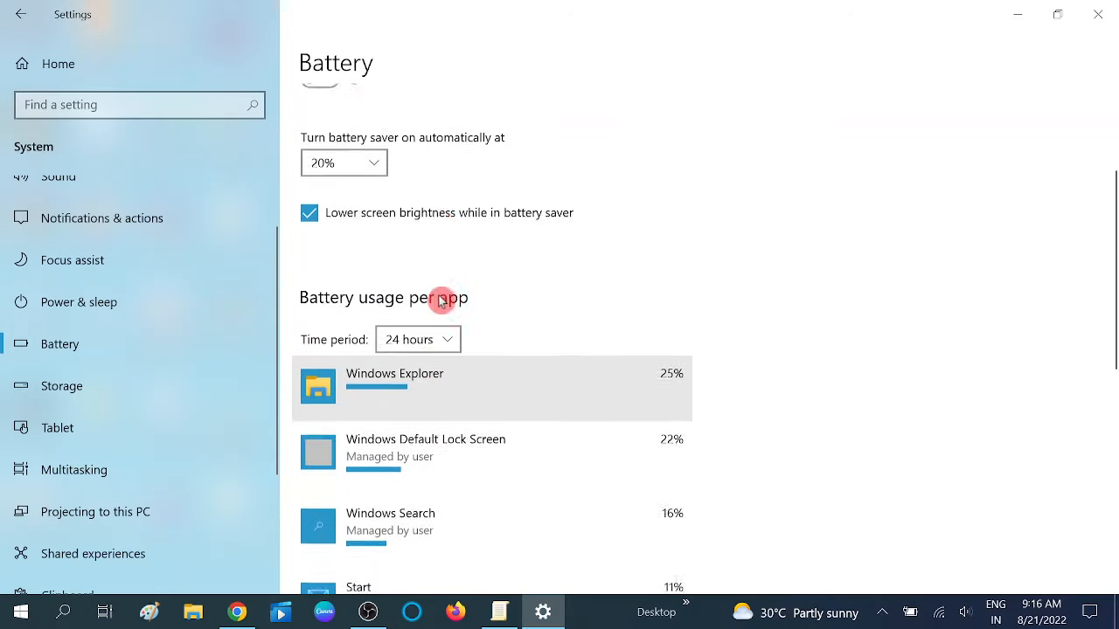
scroll(441, 362, "down", 3)
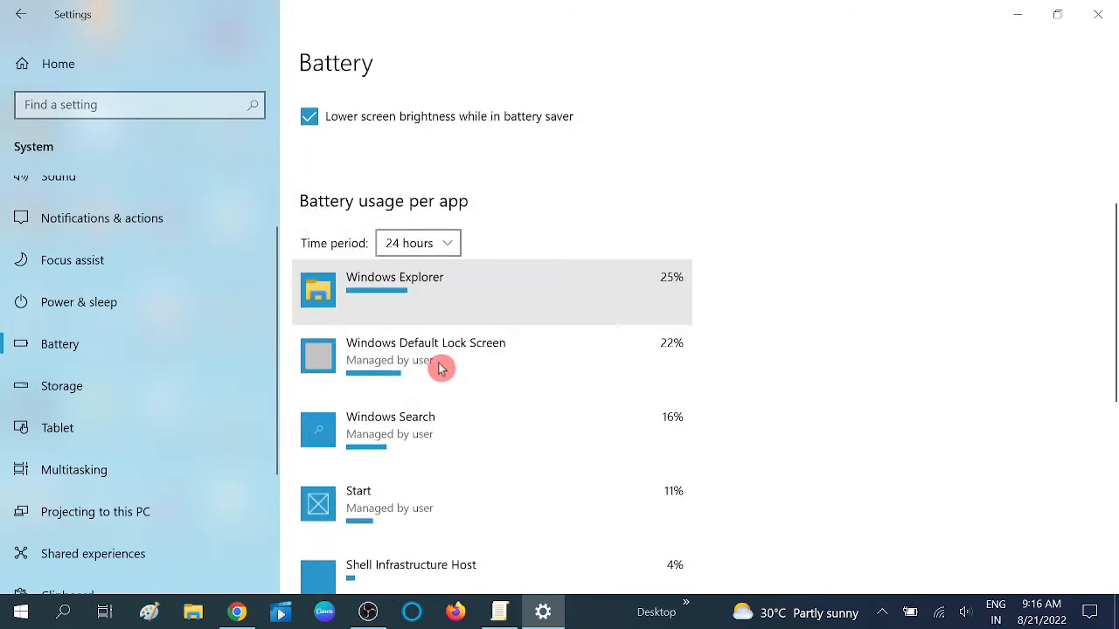
scroll(439, 367, "up", 3)
scroll(452, 307, "up", 3)
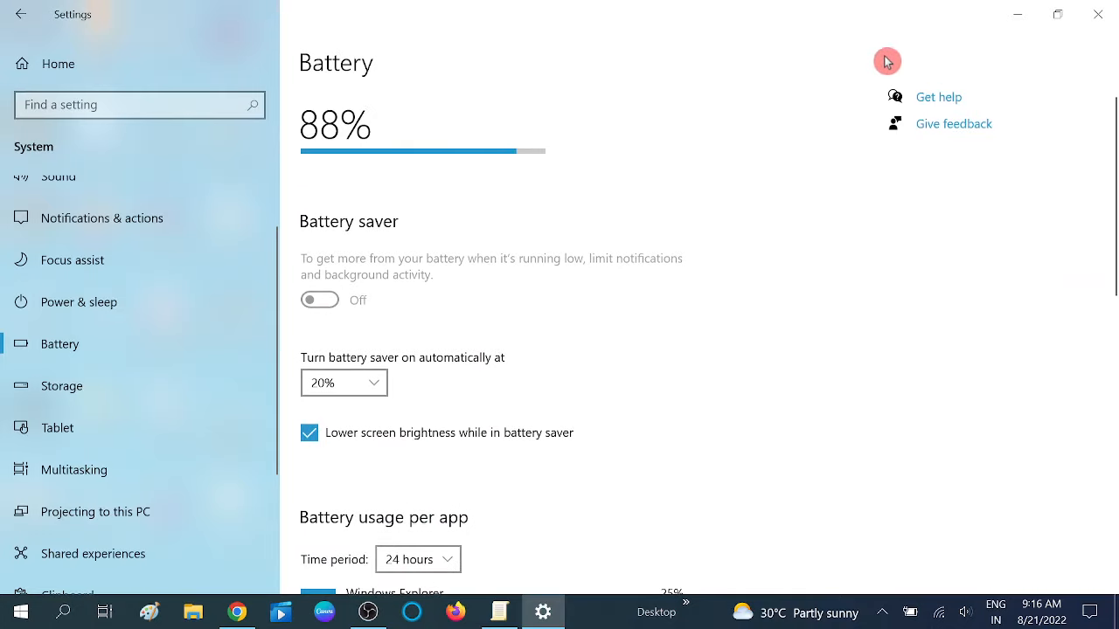
left_click(1014, 15)
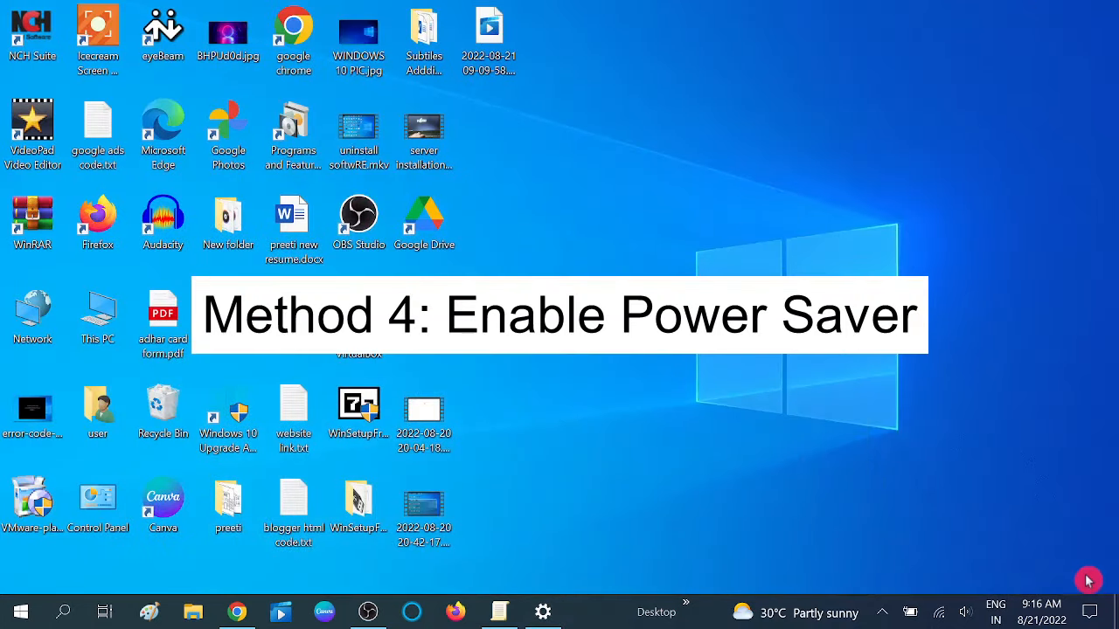
- Open all settings from the action center and go to the Power & sleep page of the System settings
left_click(1090, 610)
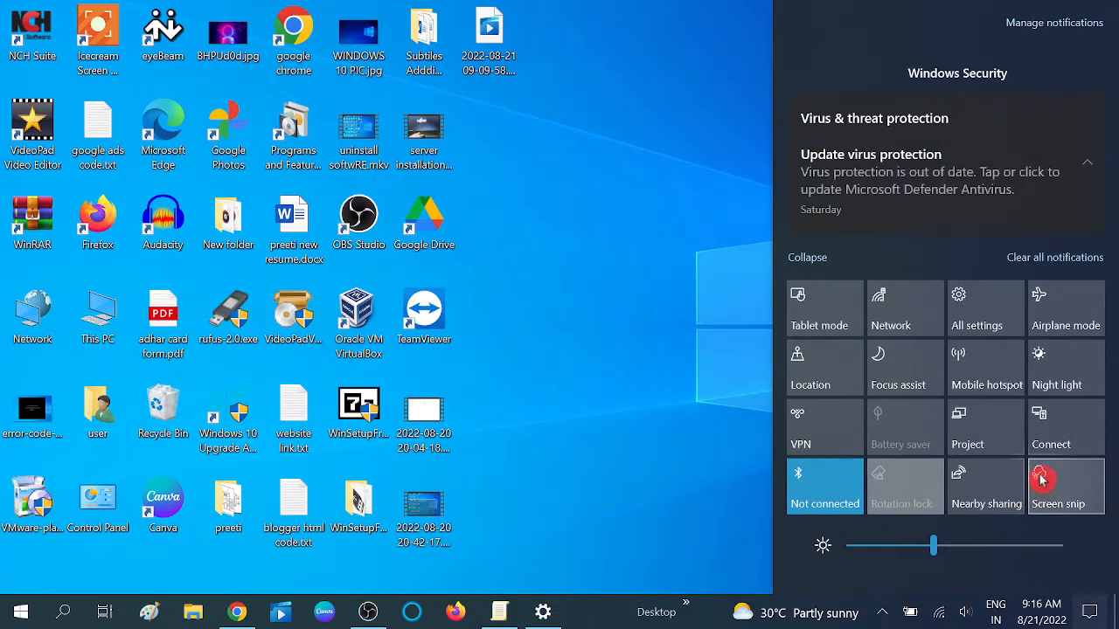
left_click(961, 303)
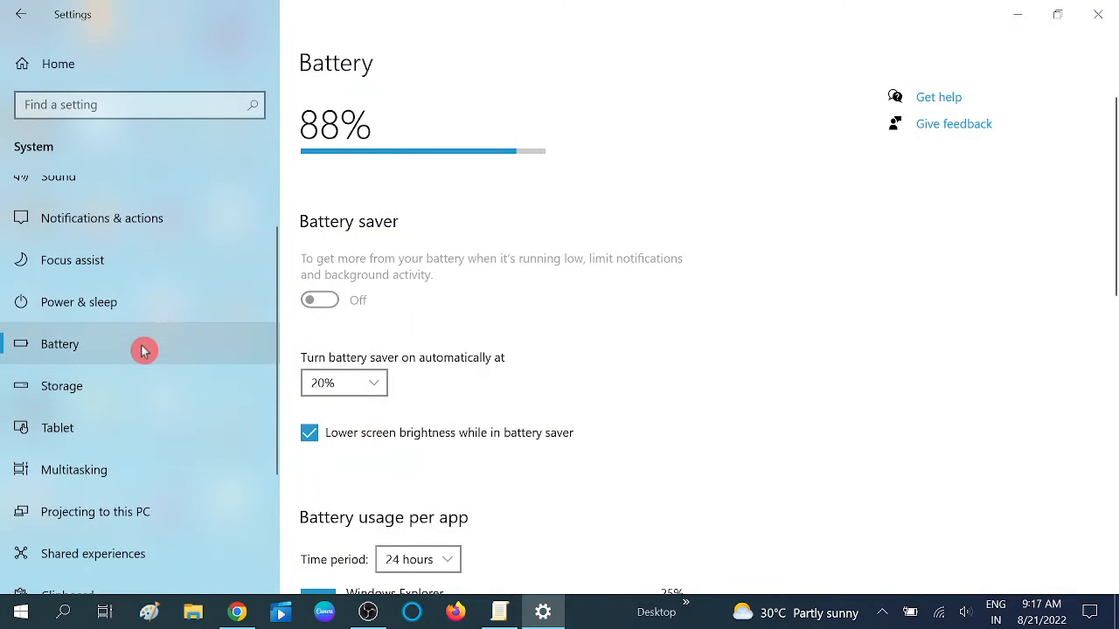
left_click(112, 320)
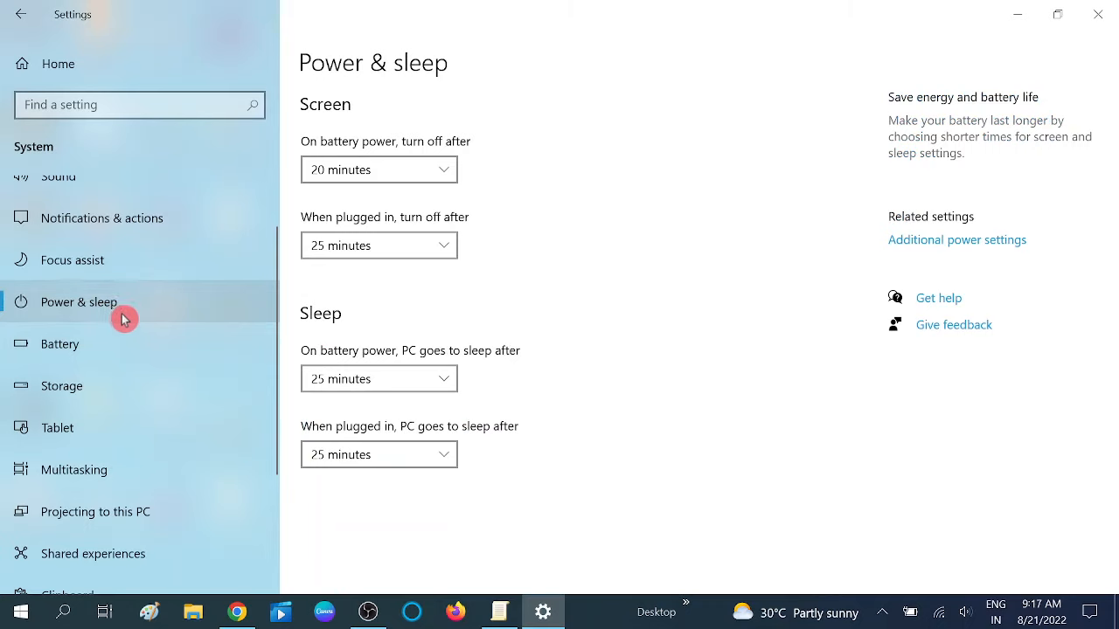
- Examine the timeout choices for turning off the screen on battery power and for sleep on battery power and when plugged in
left_click(415, 166)
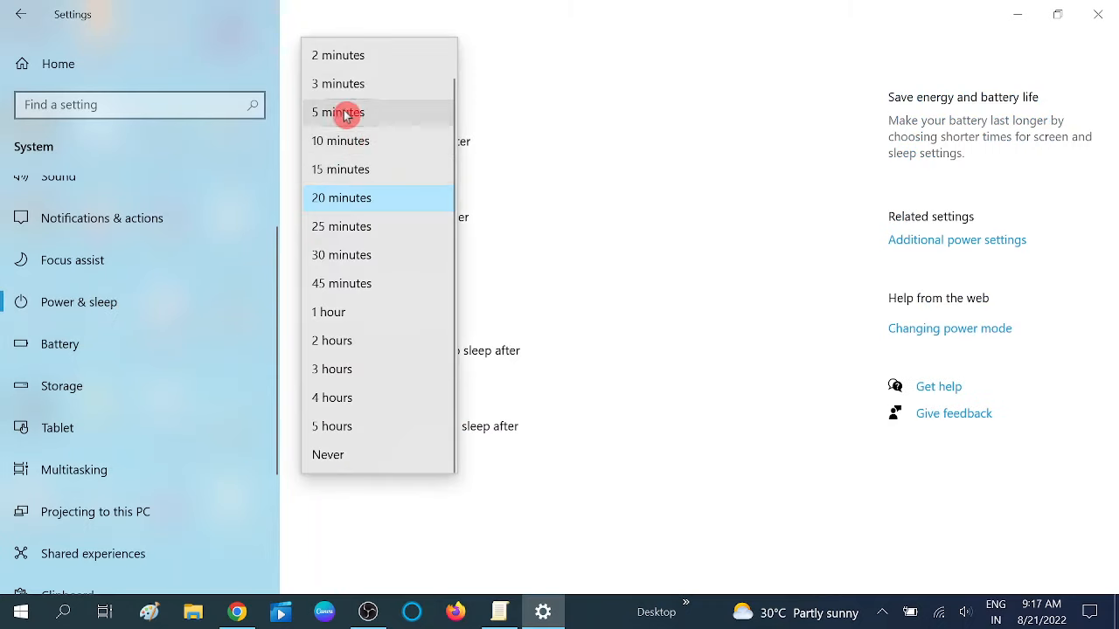
left_click(515, 115)
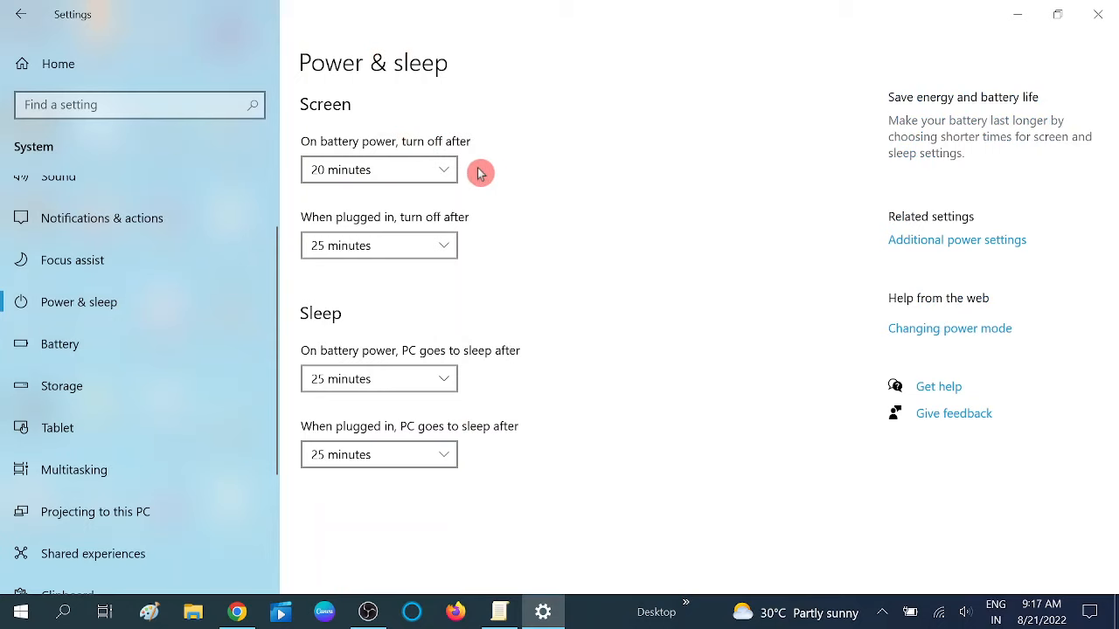
left_click(378, 380)
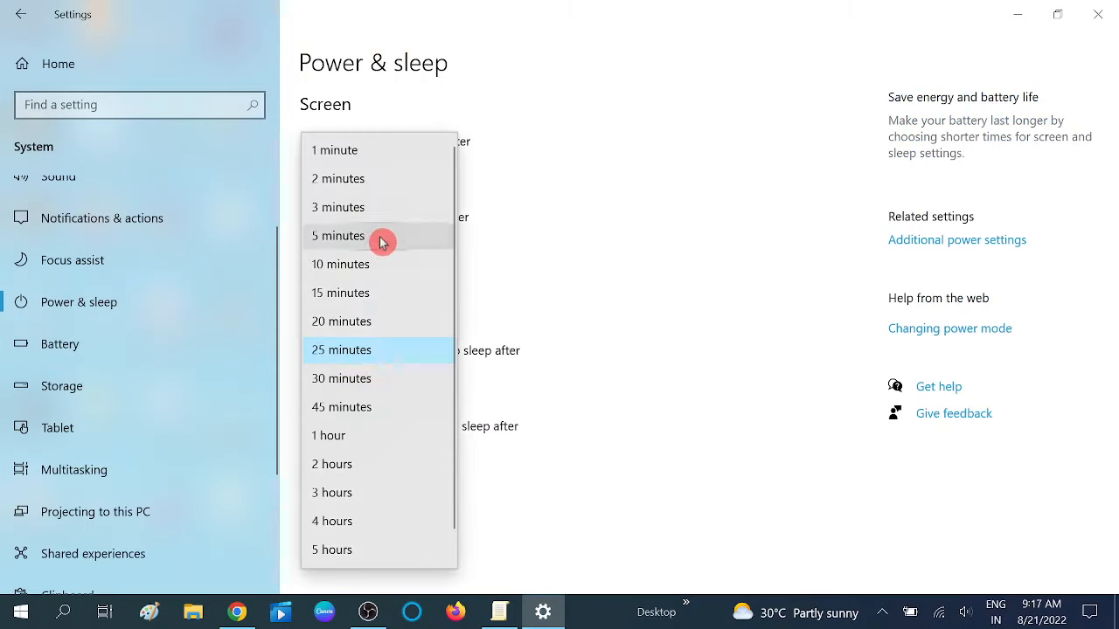
left_click(634, 262)
left_click(391, 452)
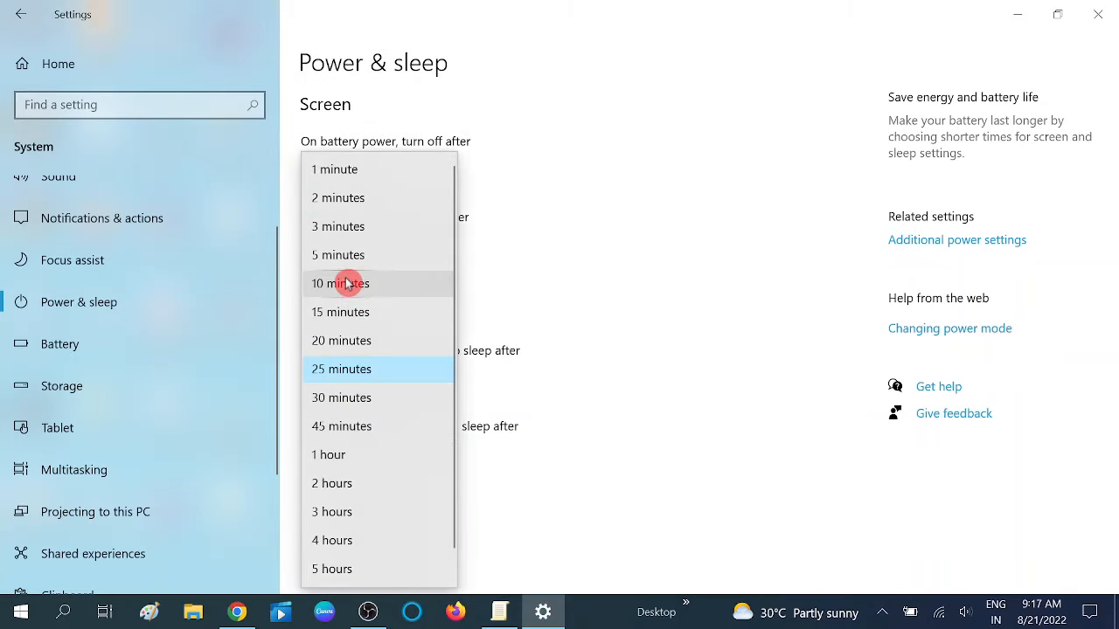
left_click(521, 277)
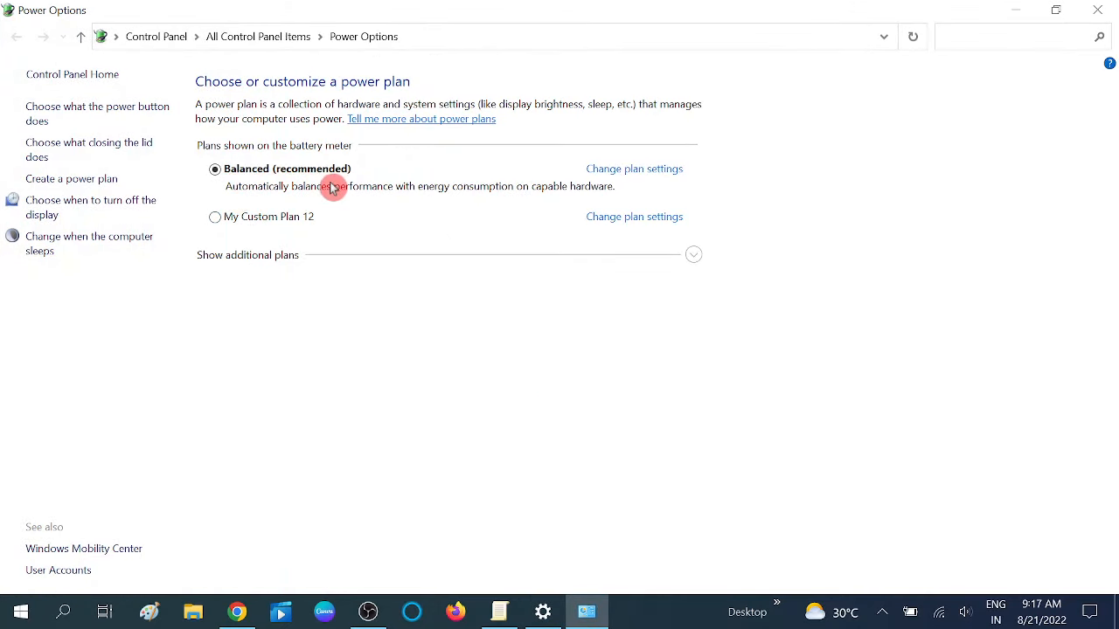
- Show the additional power plans in Power Options, and close the Power Options and Settings windows
left_click(268, 264)
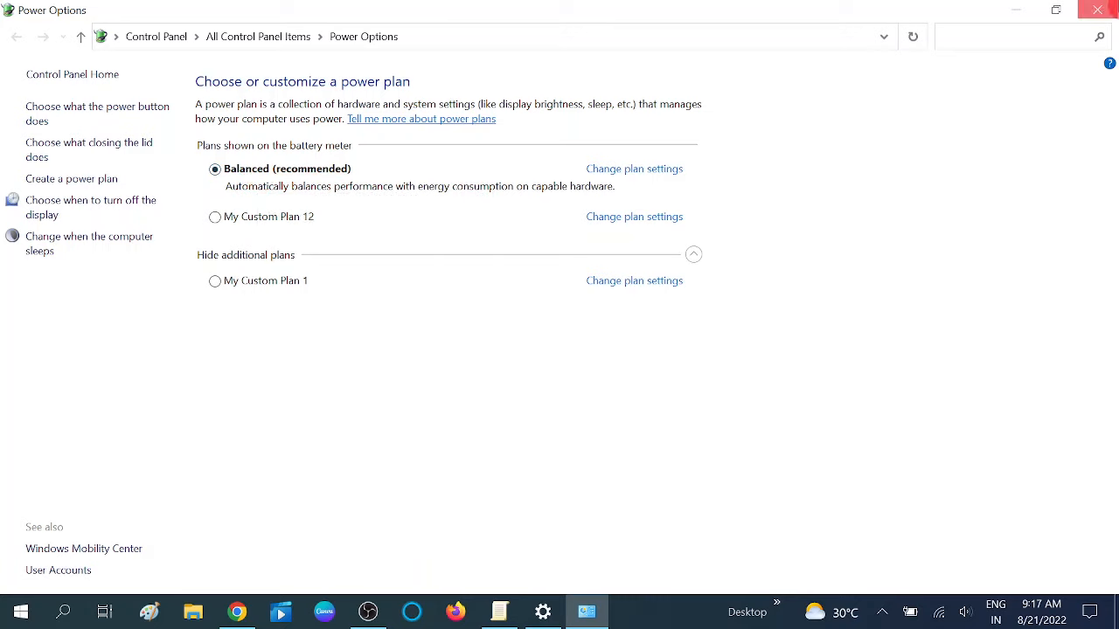
left_click(1096, 9)
left_click(1097, 8)
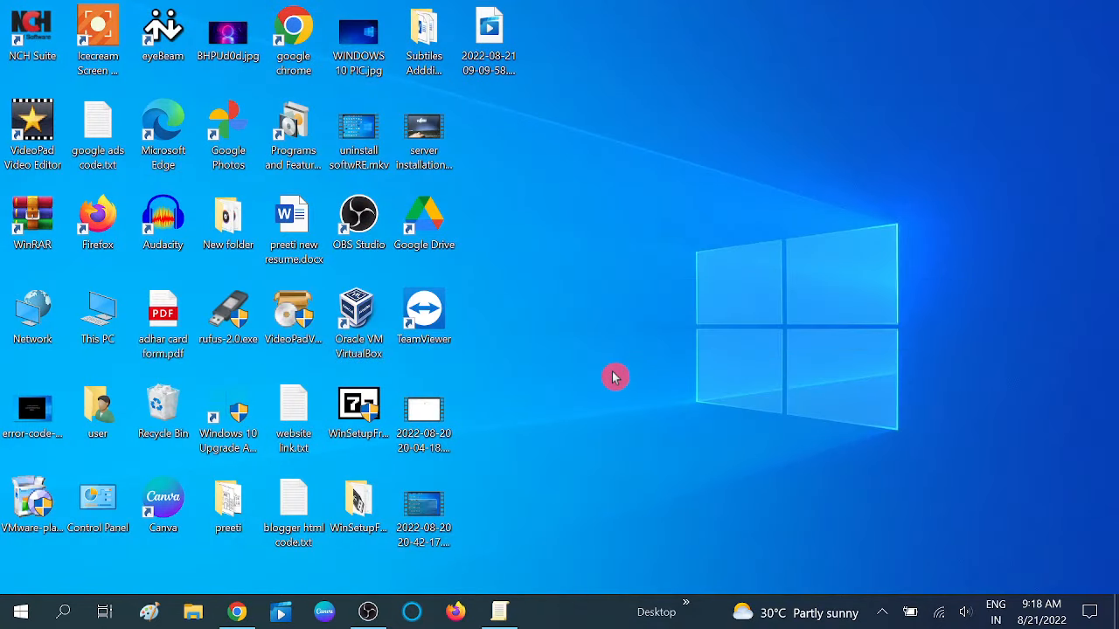
- Open the Services console by running services.msc
key("super+r")
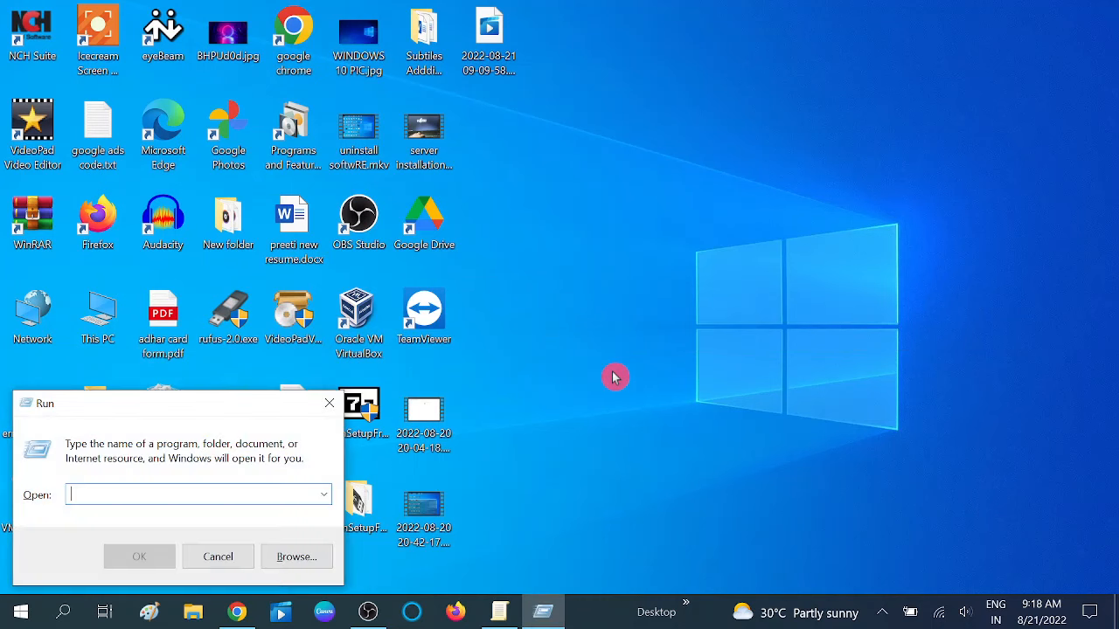
type("services.msc")
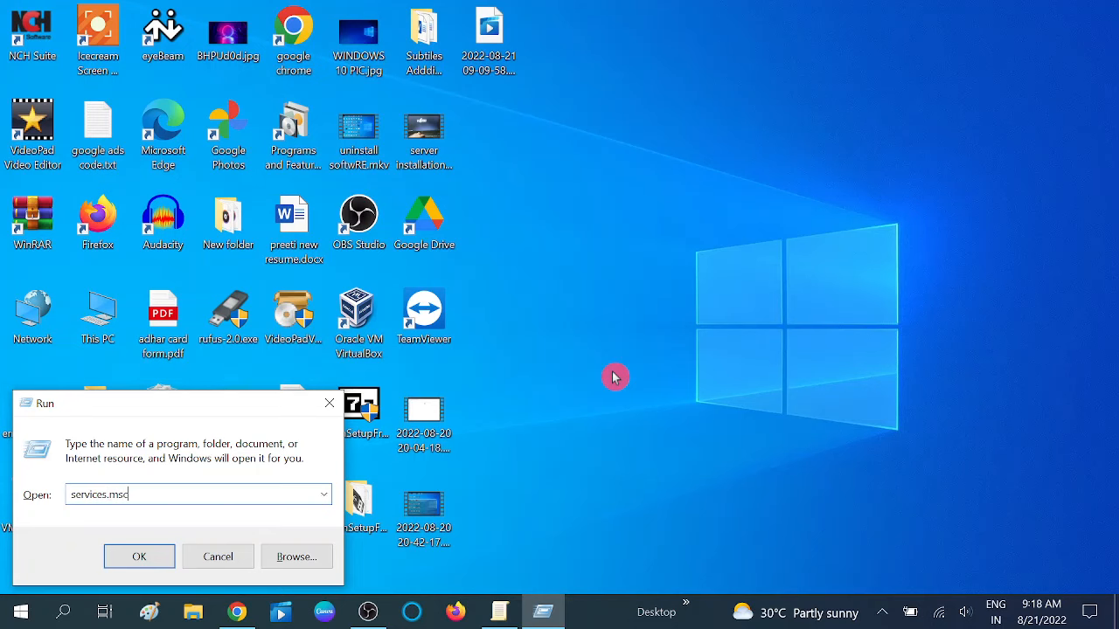
key("Return")
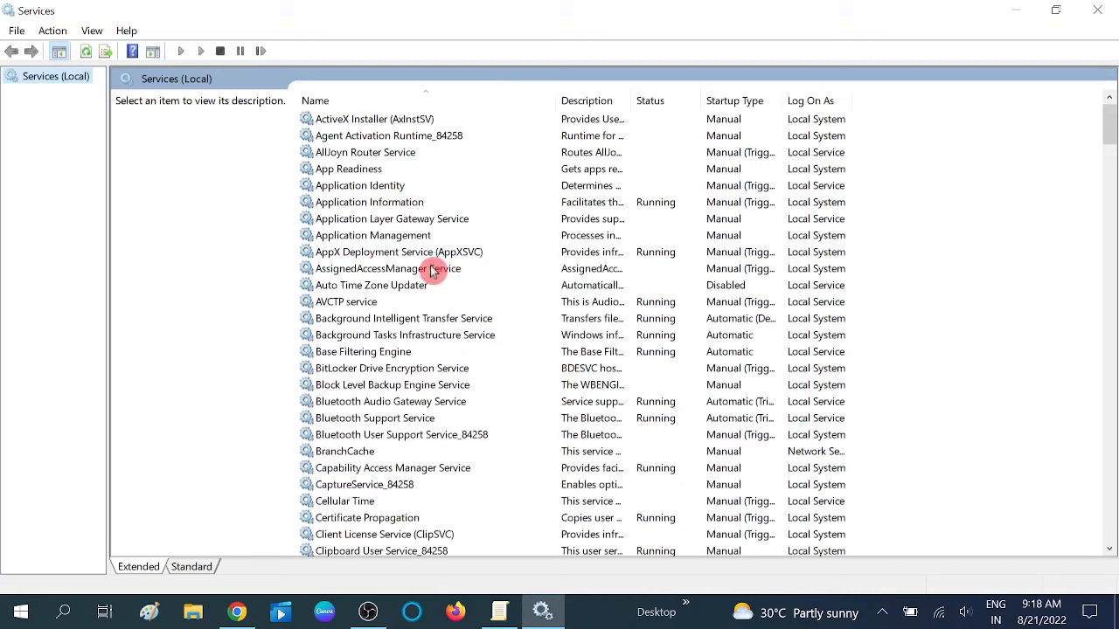
- Find the Windows Search service in the services list and open its properties
left_click(431, 269)
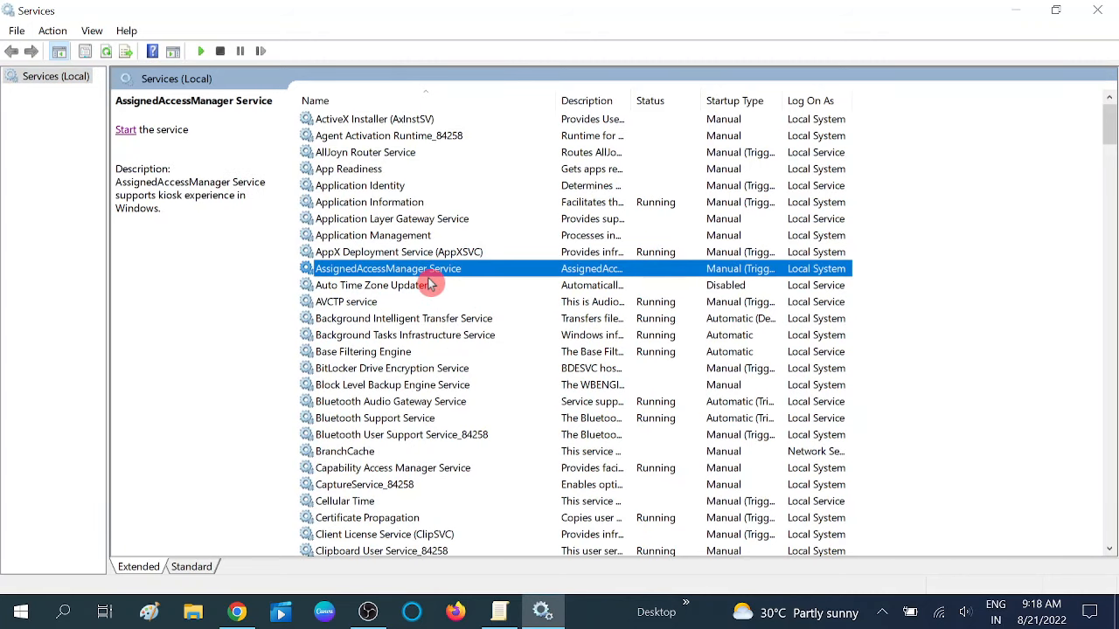
key("w")
key("w")
key("w")
key("w")
key("w")
key("w")
key("w")
key("w")
key("w")
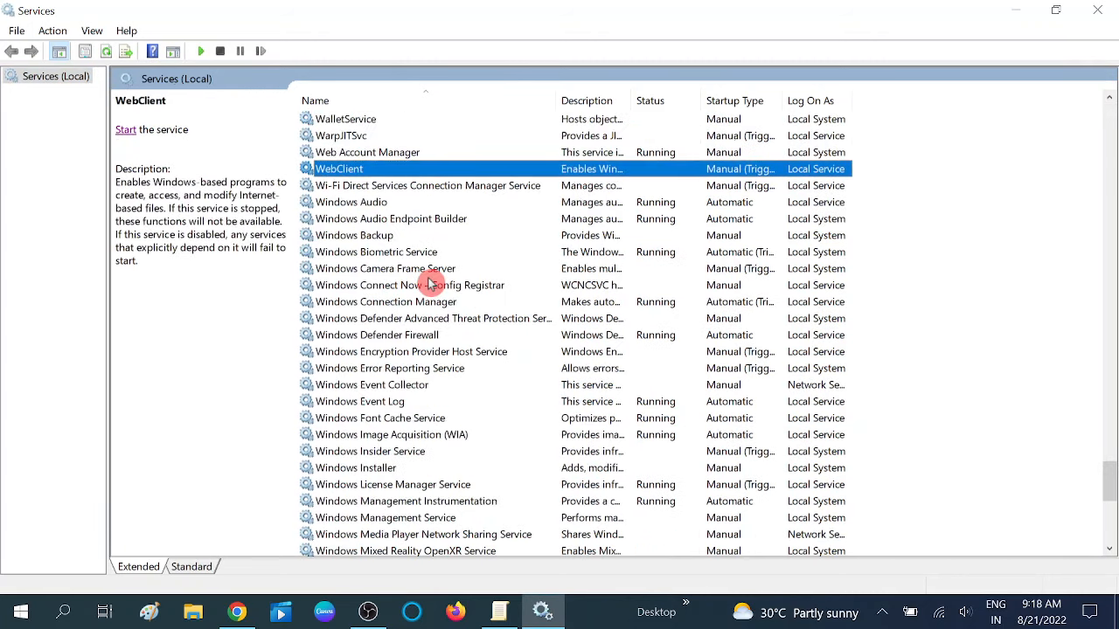
key("w")
key("w")
key("w")
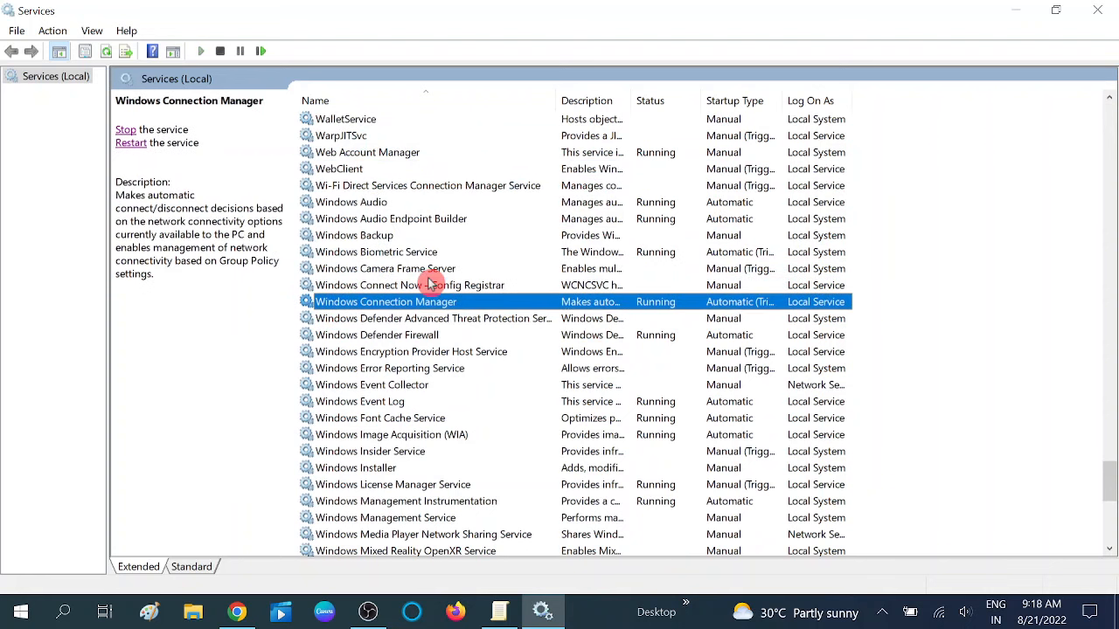
key("w")
key("w")
key("w")
key("w")
key("w")
key("w")
key("w")
key("w")
key("w")
key("w")
key("w")
key("w")
key("w")
key("w")
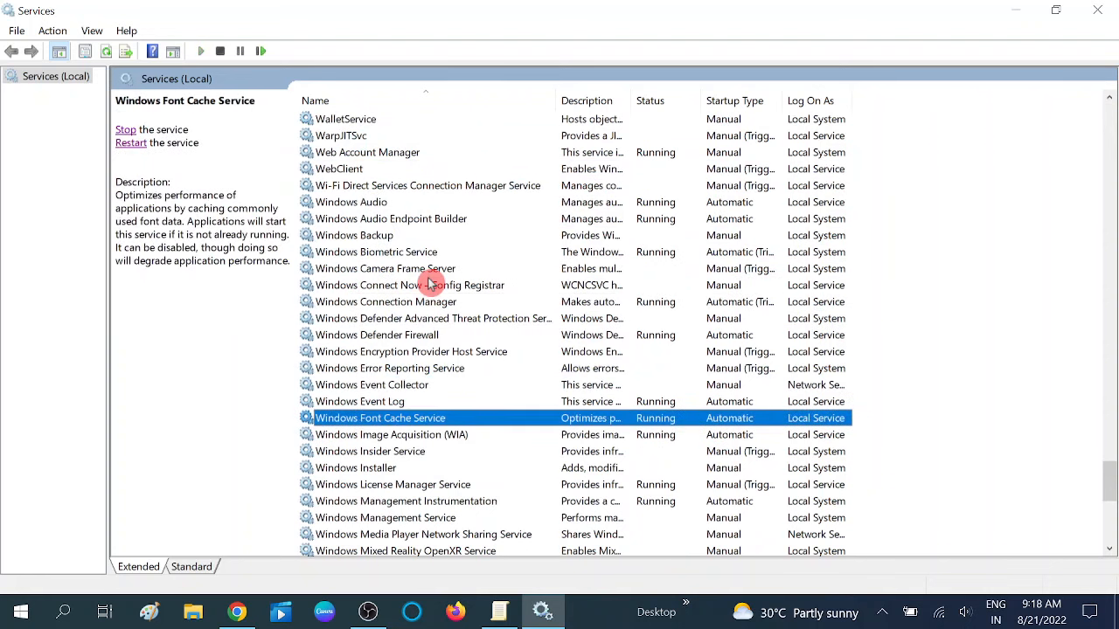
key("w")
key("w")
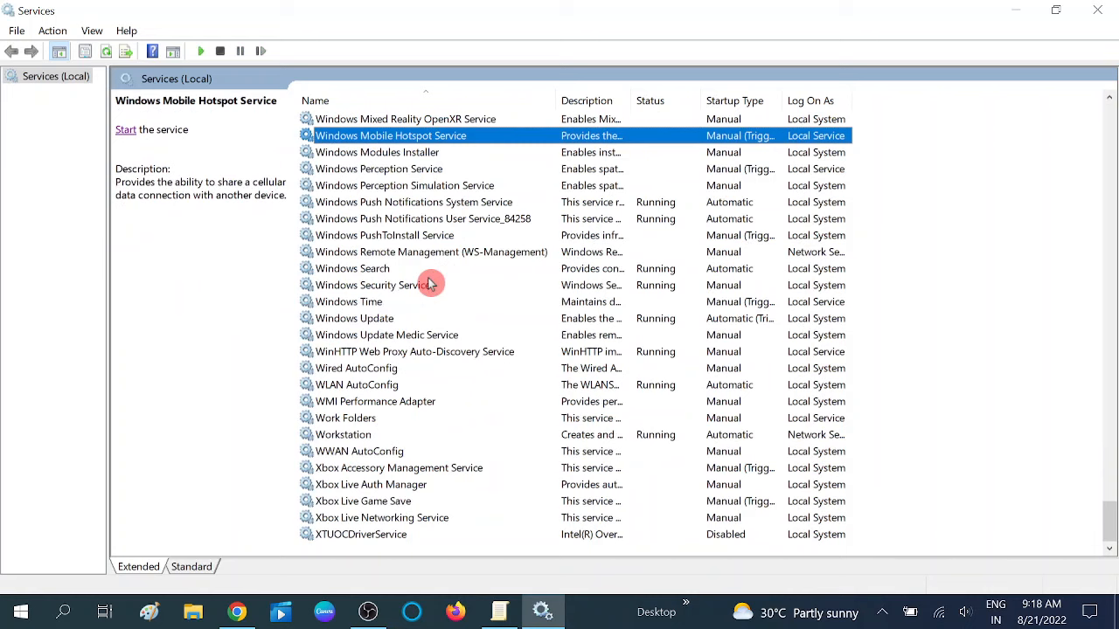
key("w")
key("w")
double_click(385, 270)
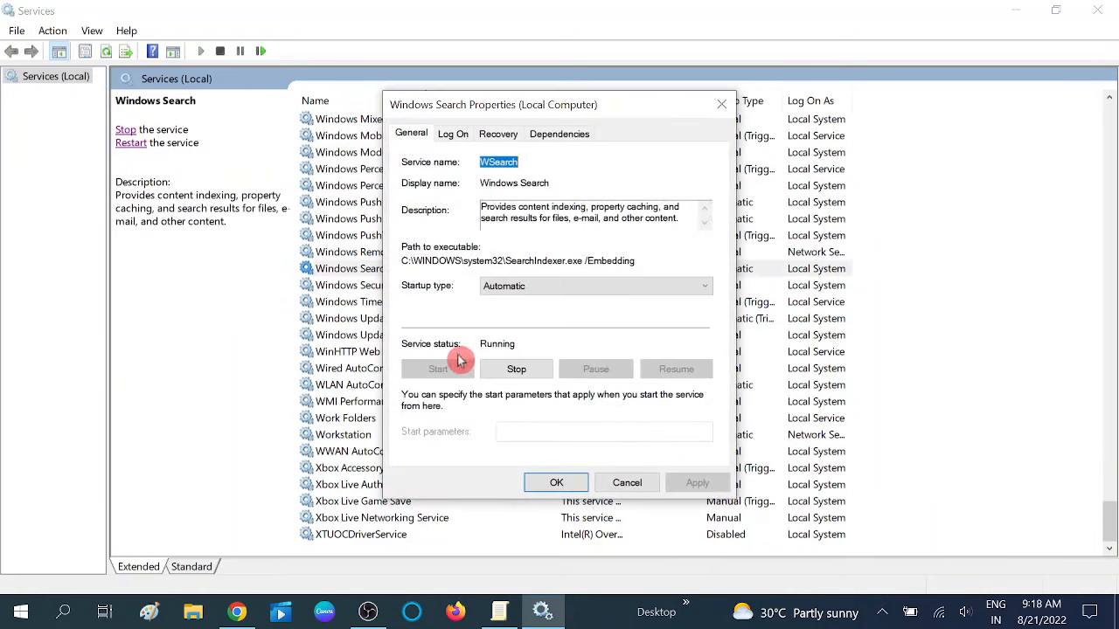
- Stop the Windows Search service and set its startup type to Disabled, applying the change
left_click(521, 369)
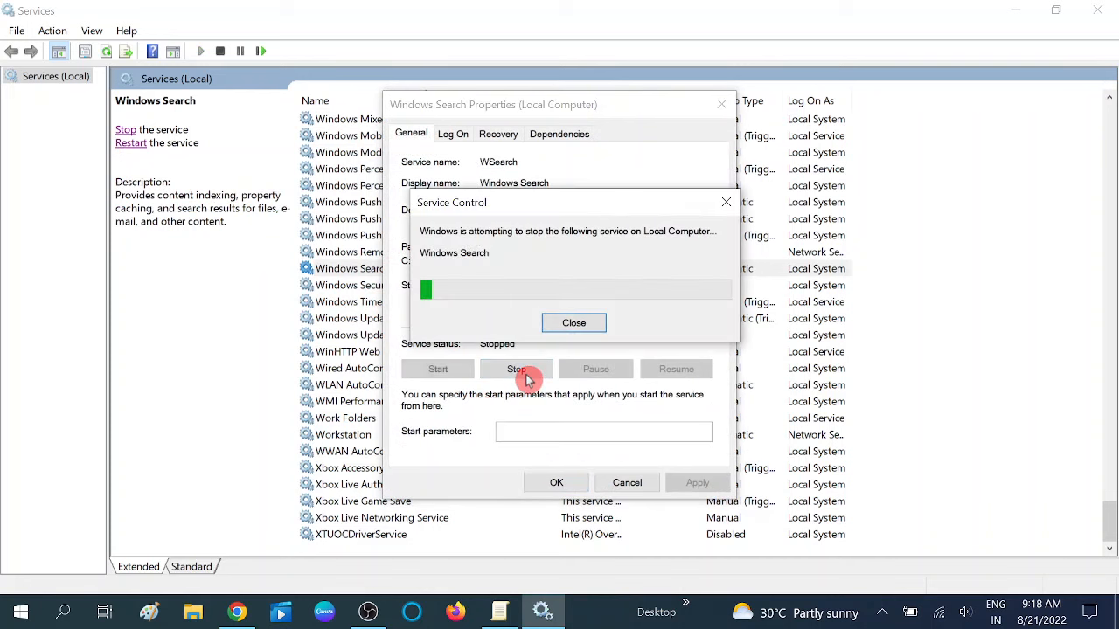
left_click(569, 289)
left_click(535, 341)
left_click(697, 483)
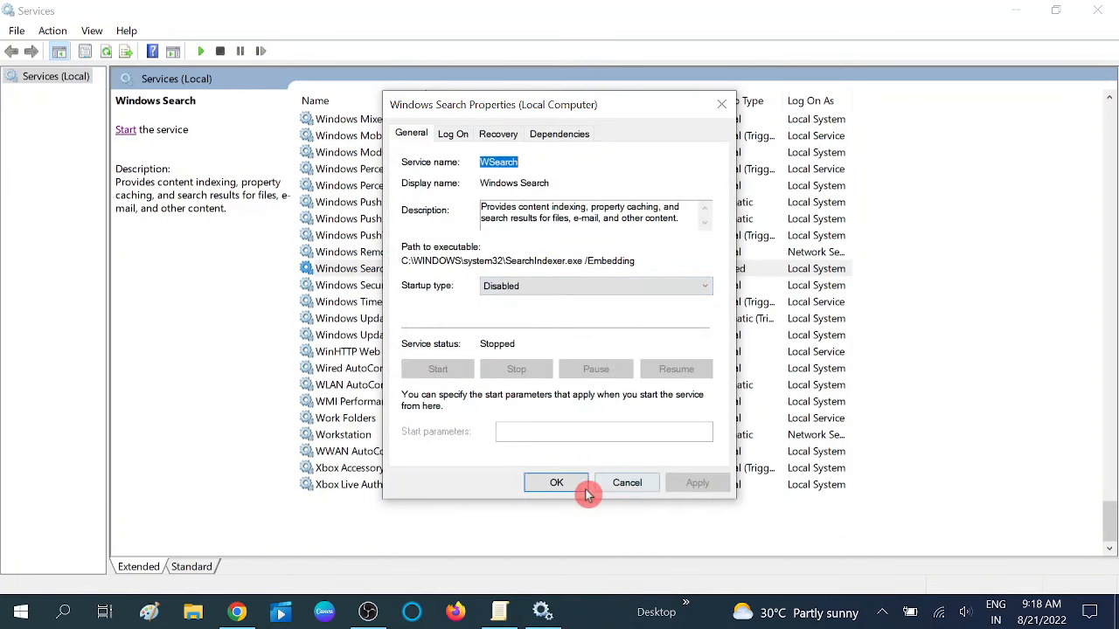
left_click(557, 485)
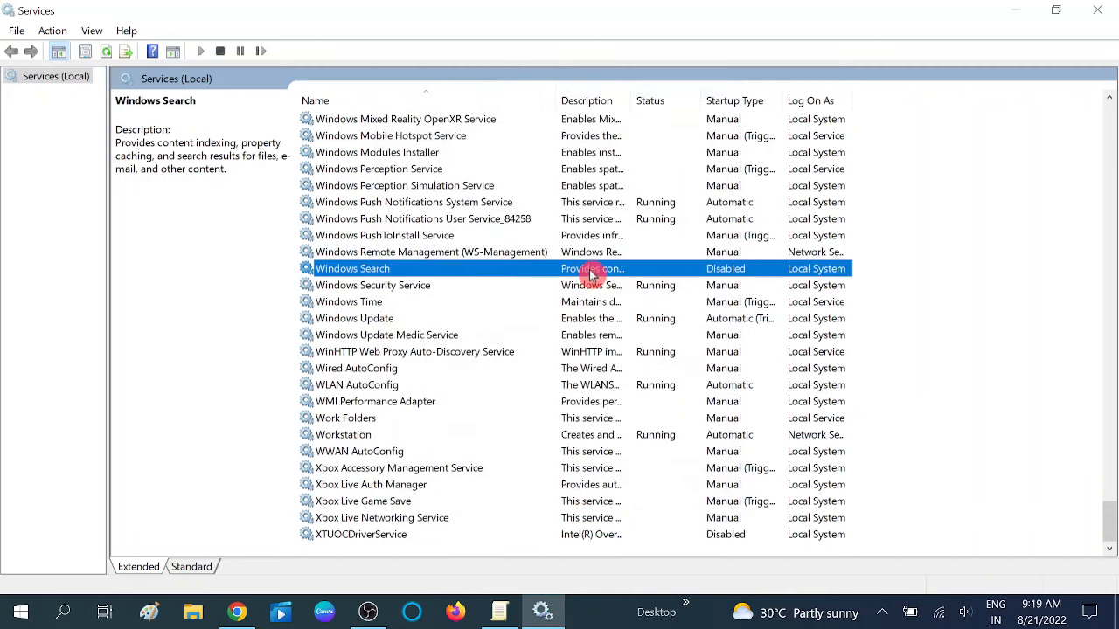
- Minimize the Services window and refresh the desktop
left_click(423, 286)
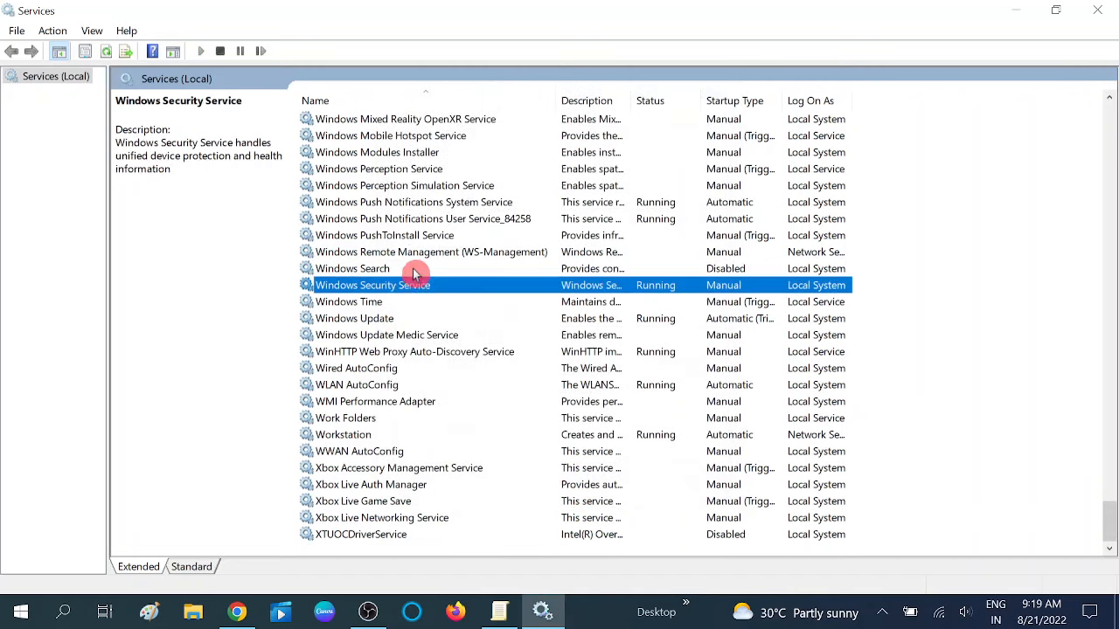
left_click(415, 270)
left_click(1013, 13)
right_click(961, 39)
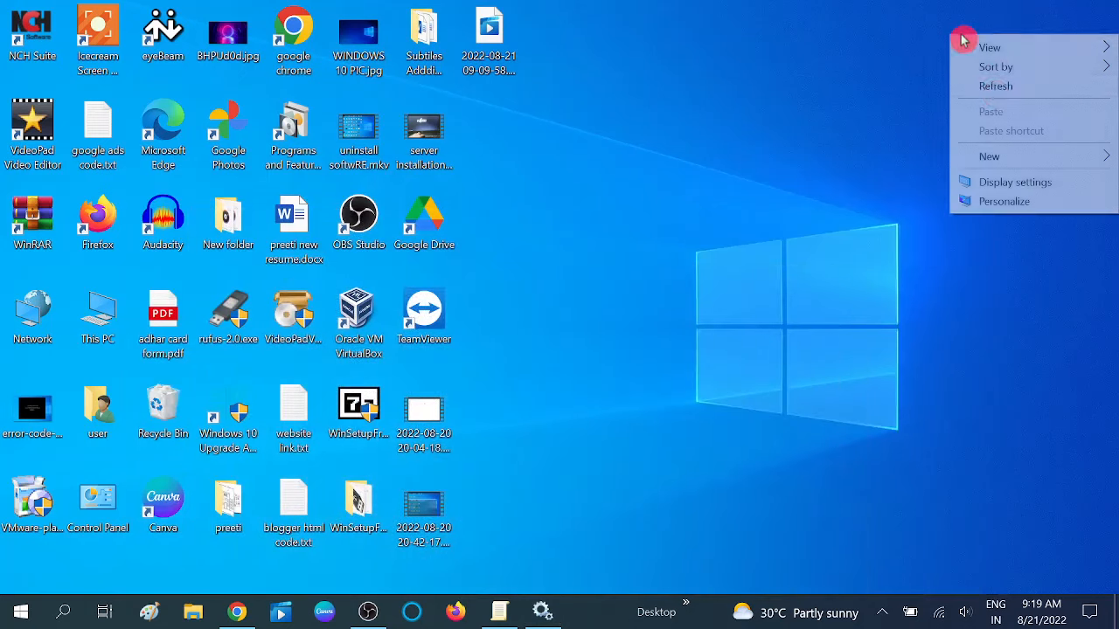
left_click(994, 88)
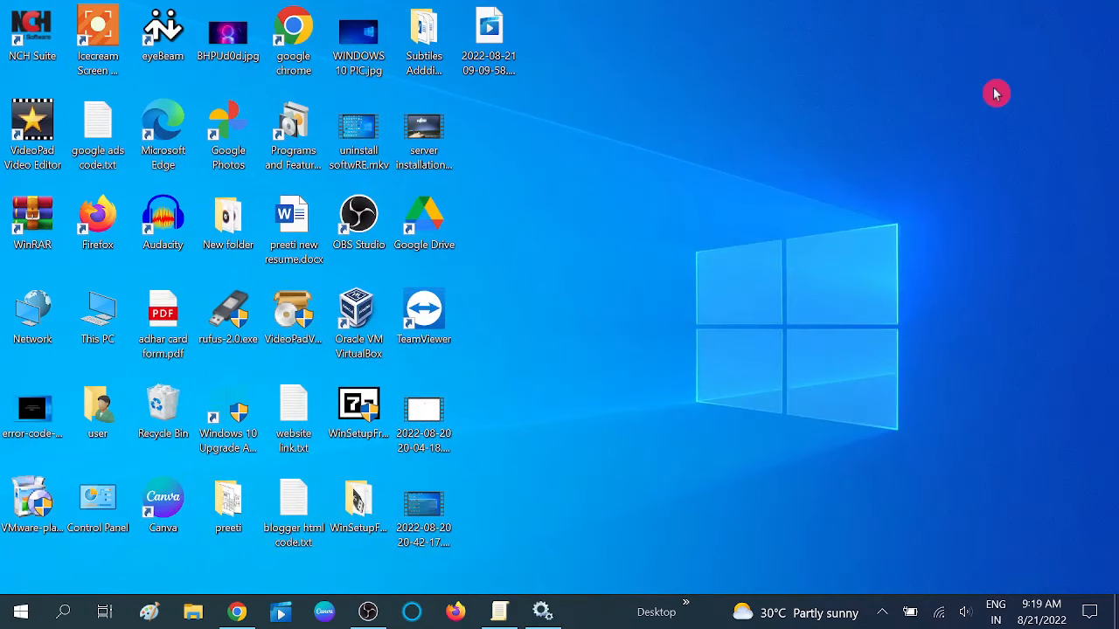